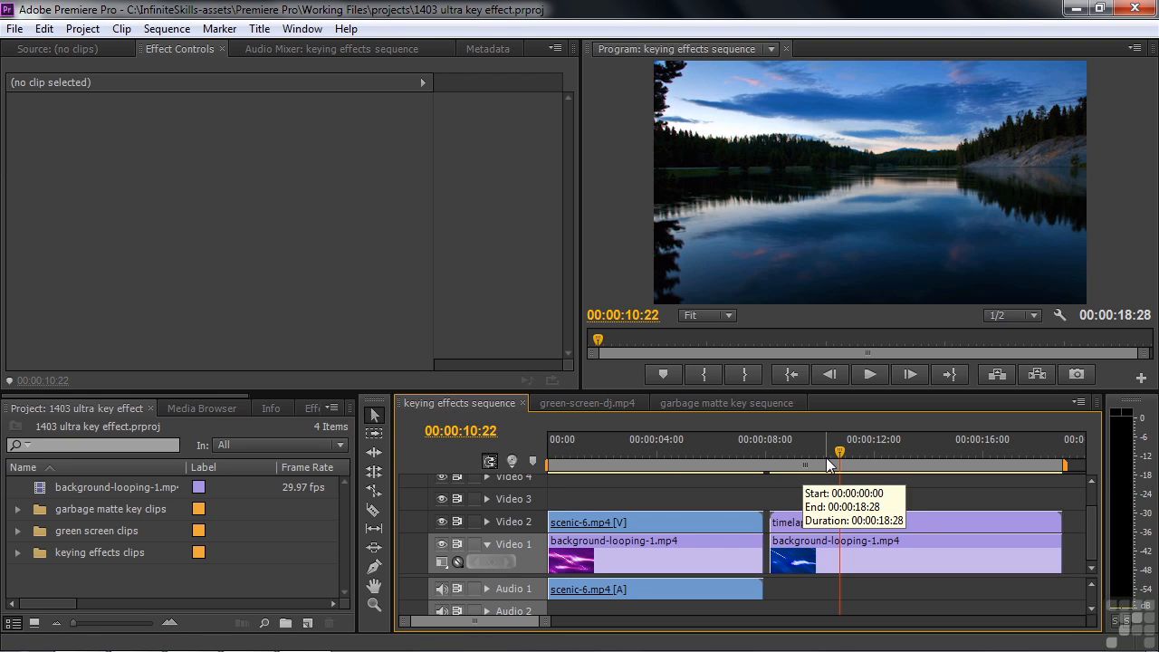
Step: Move the playhead to 00:00:04:07 and apply the Ultra Key video effect to the scenic-6.mp4 clip on Video 2
drag(837, 449, 663, 452)
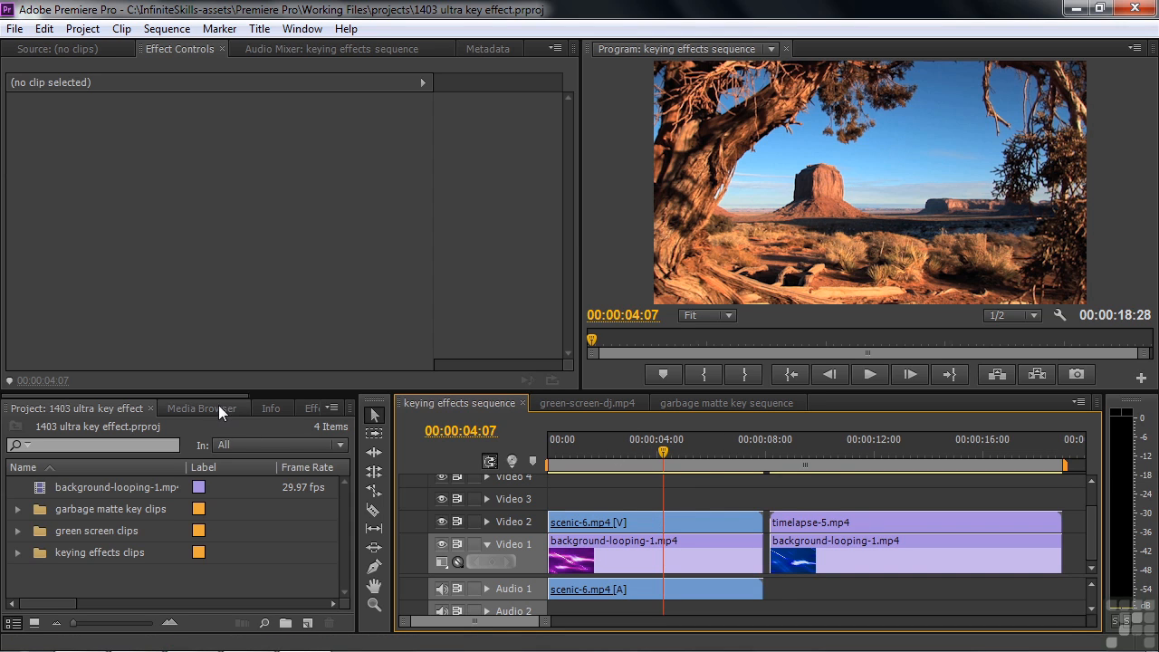
scroll(209, 397, down, 2)
click(186, 409)
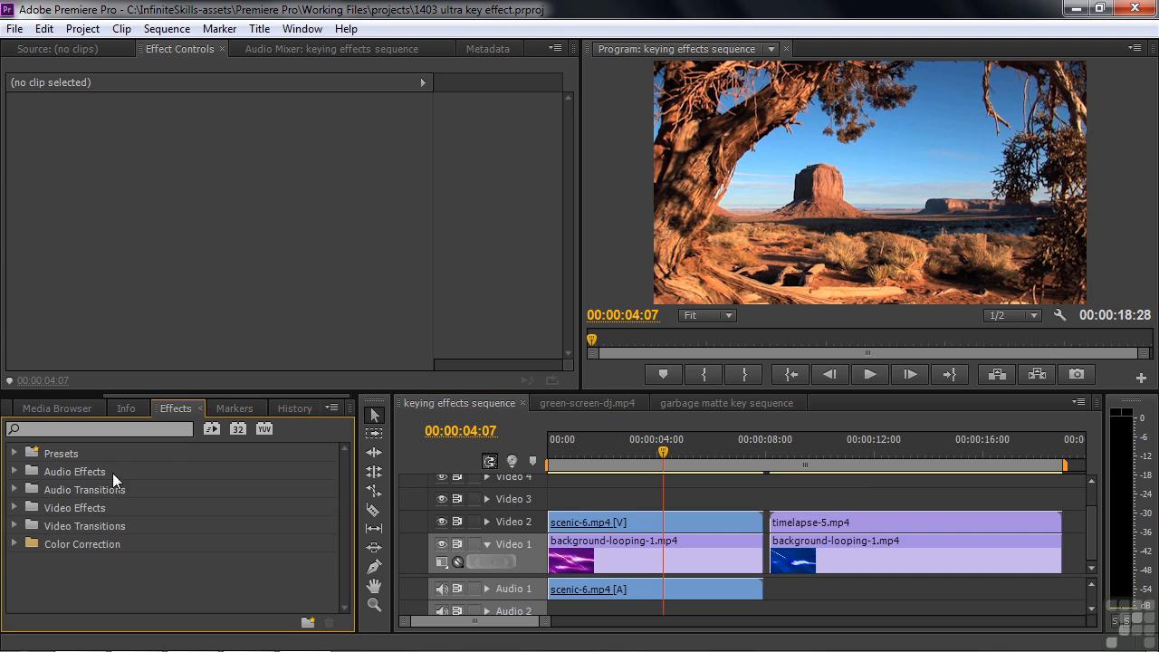
click(15, 508)
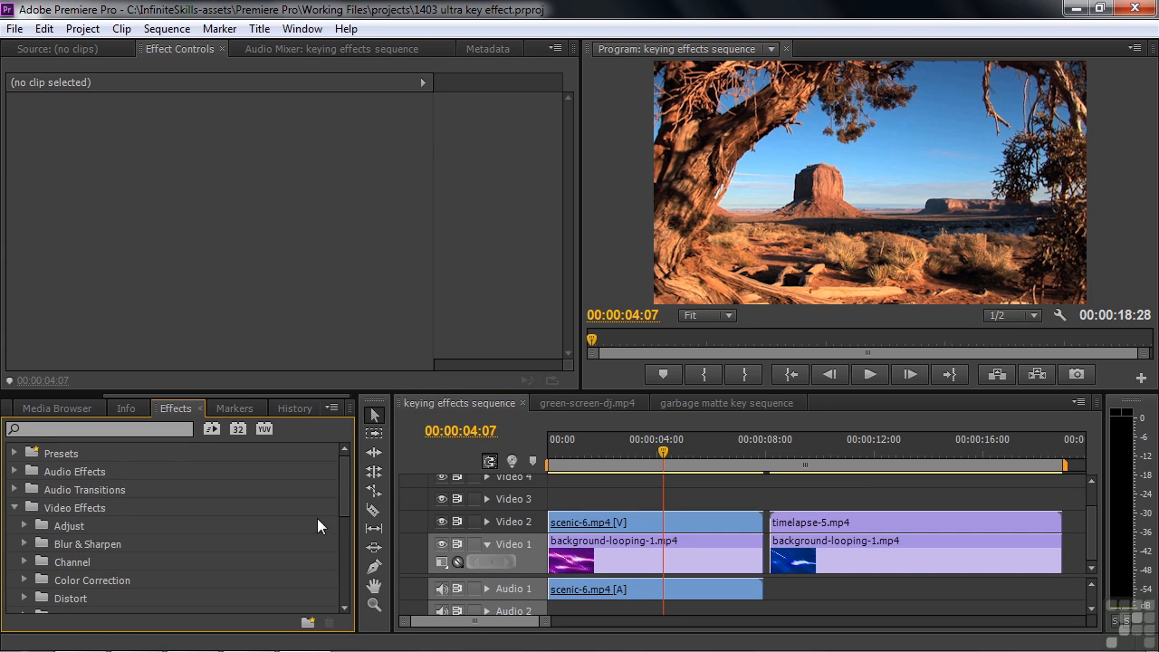
drag(343, 489, 344, 521)
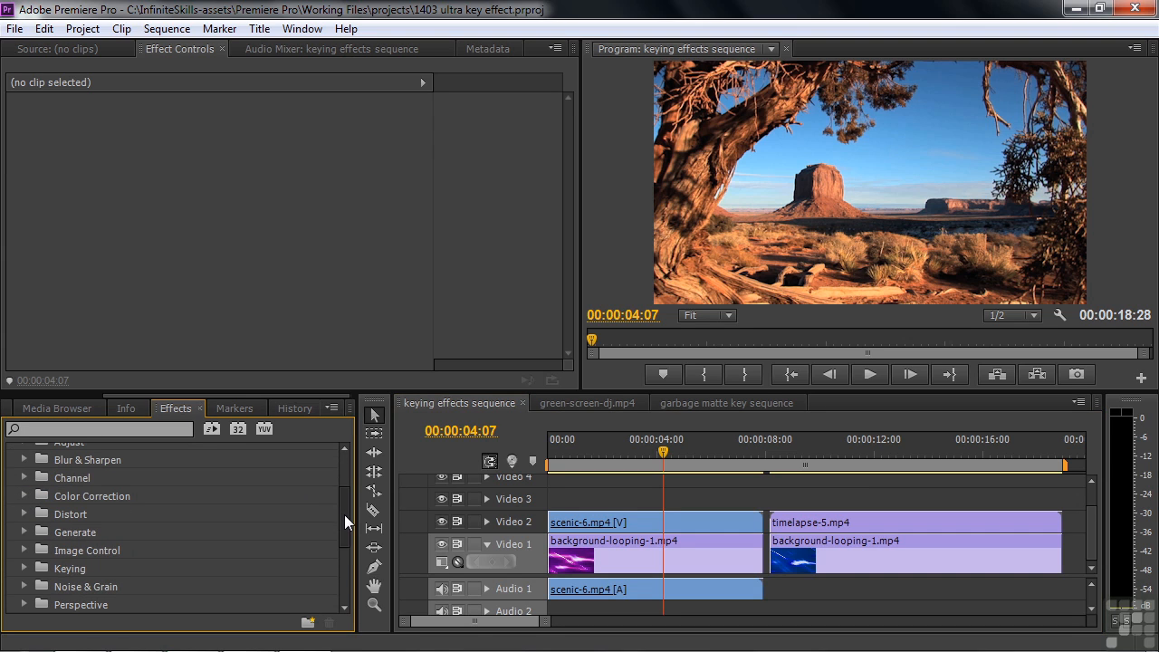
click(24, 565)
drag(346, 492, 348, 565)
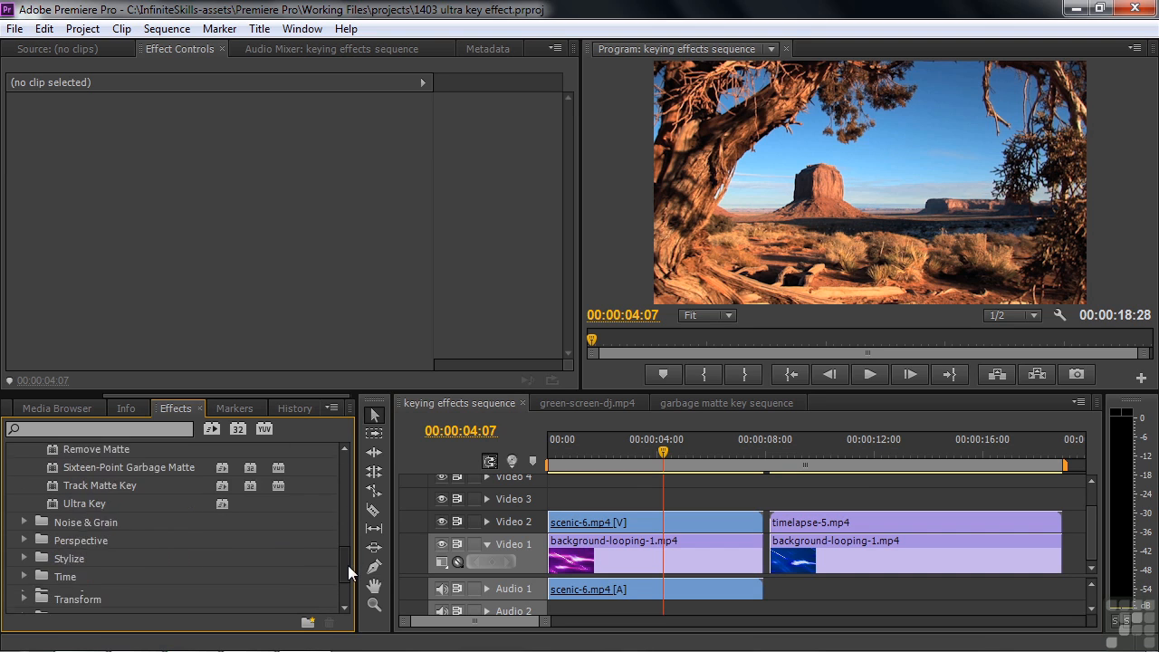
scroll(277, 557, down, 2)
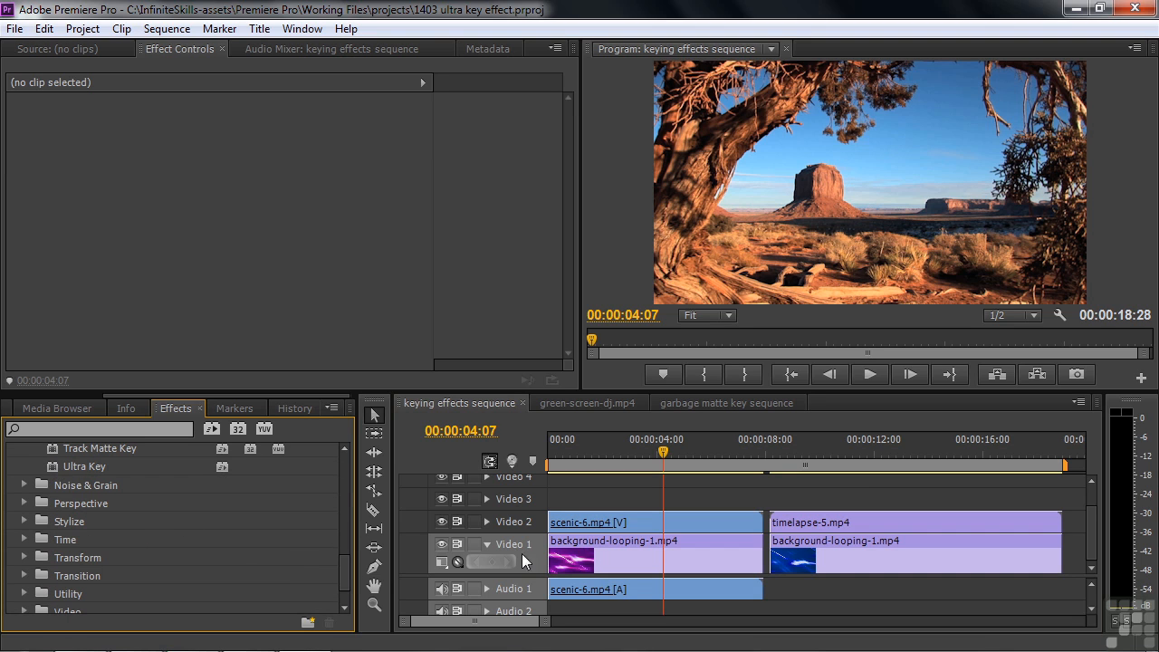
click(644, 522)
double_click(49, 469)
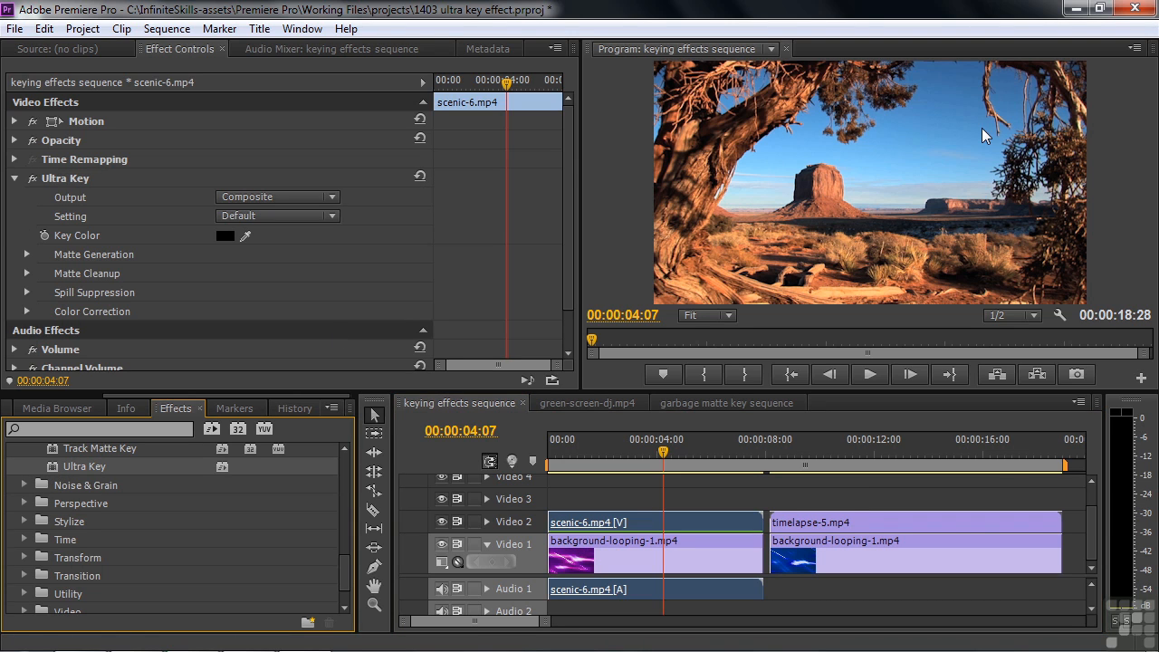
Step: Sample the blue sky in the desert shot as the key color and set the Ultra Key output to Alpha Channel
drag(247, 233, 953, 108)
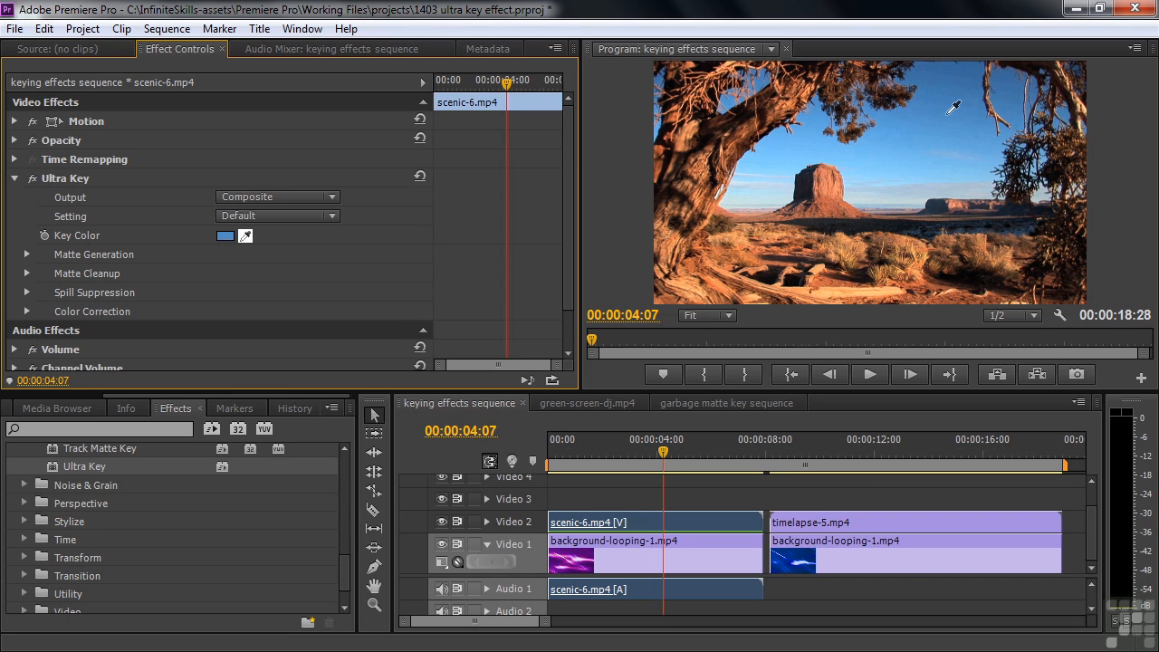
drag(952, 108, 951, 117)
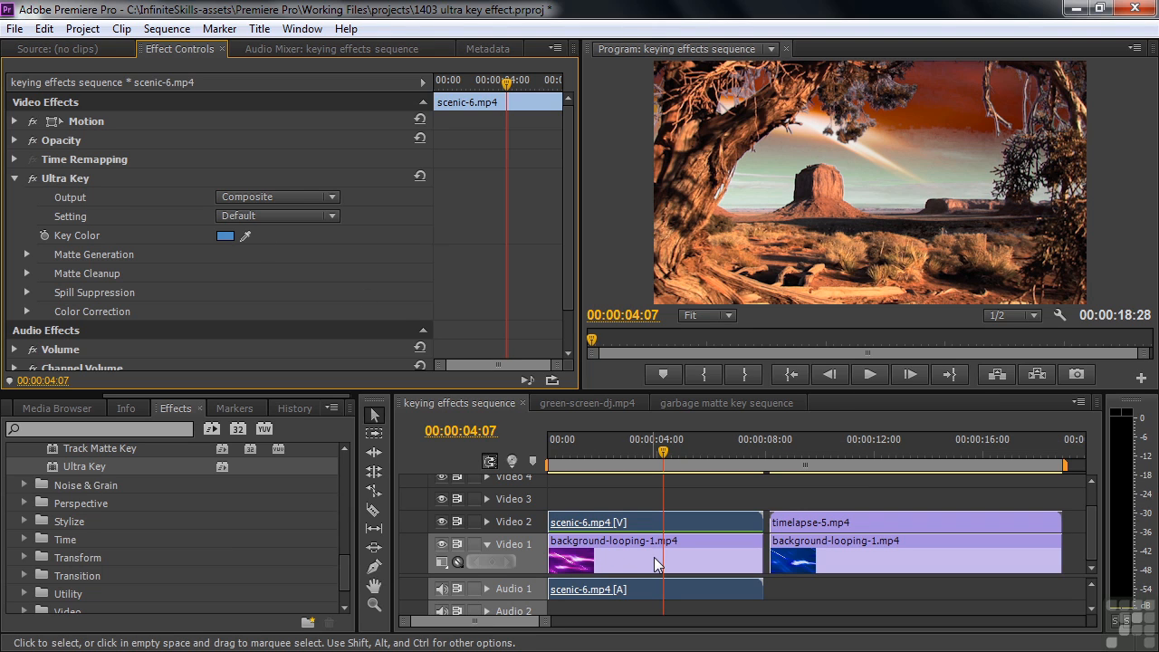
click(333, 196)
click(325, 238)
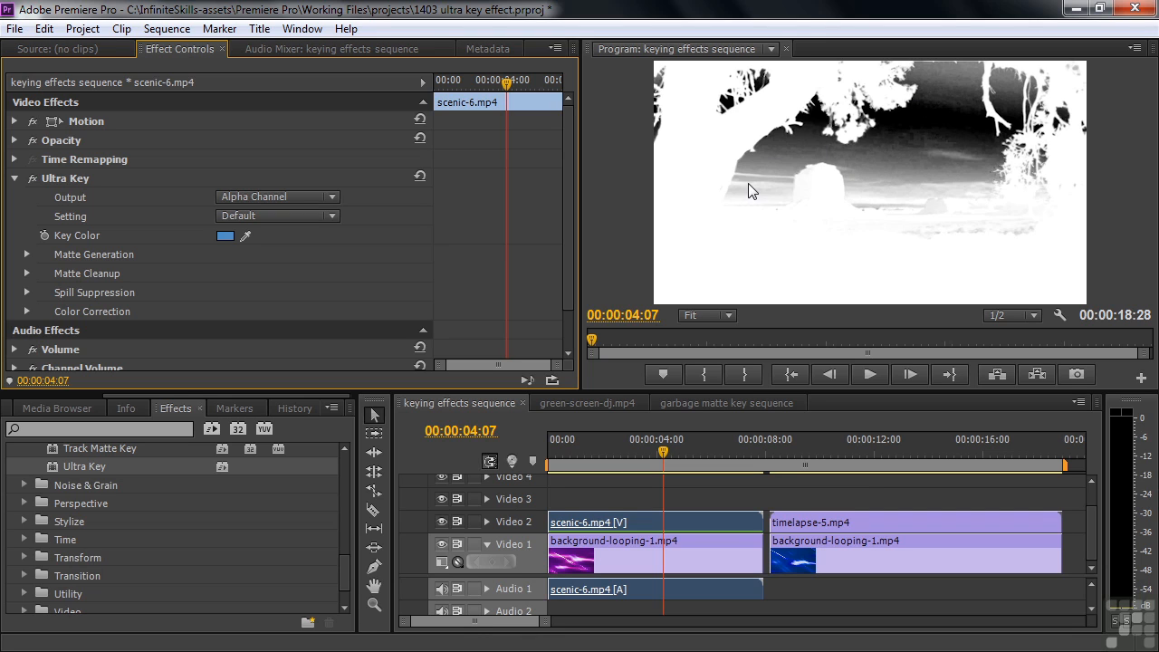
Step: Set the Matte Generation transparency of the scenic-6.mp4 key to 66.7
click(27, 254)
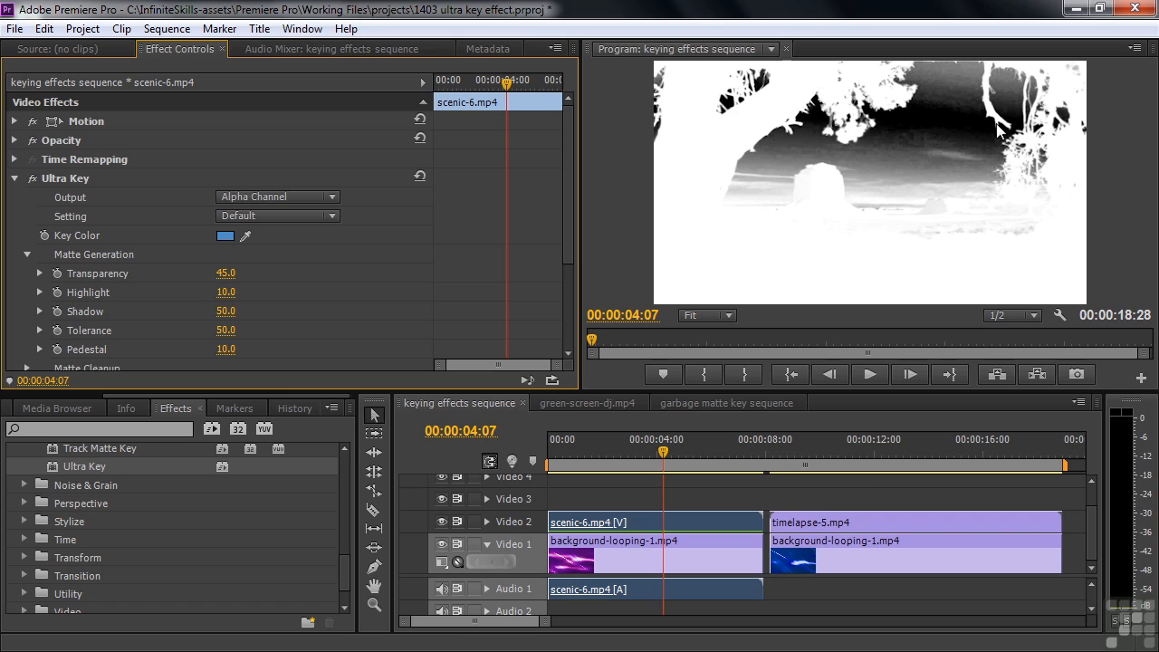
scroll(569, 234, down, 3)
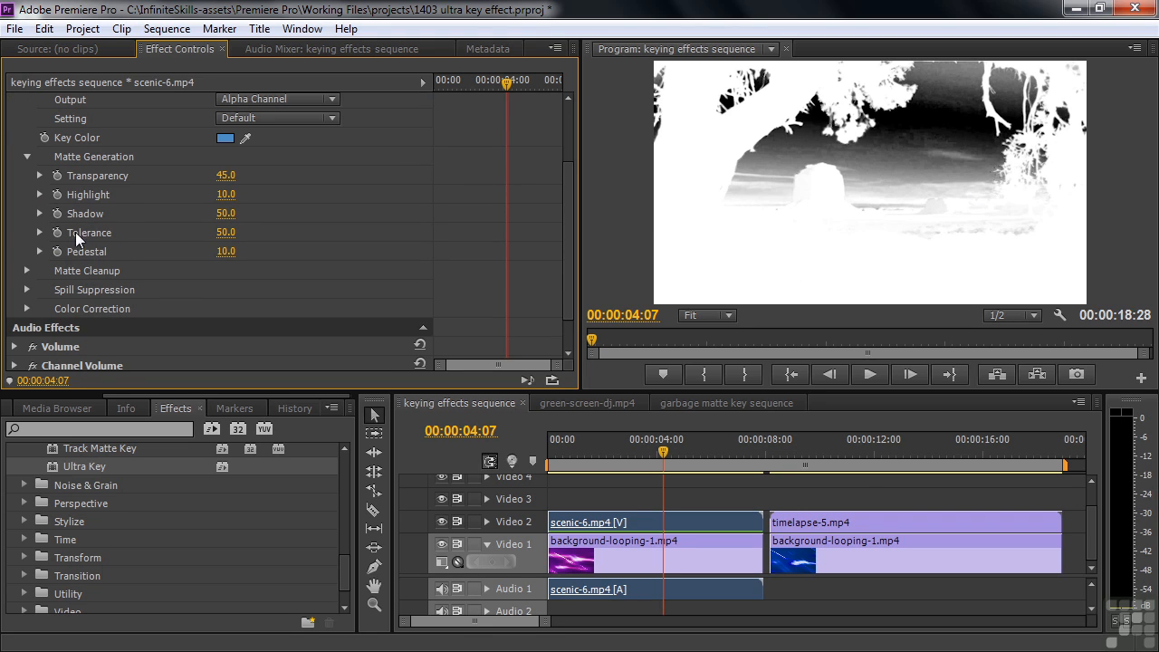
click(41, 175)
drag(198, 206, 313, 210)
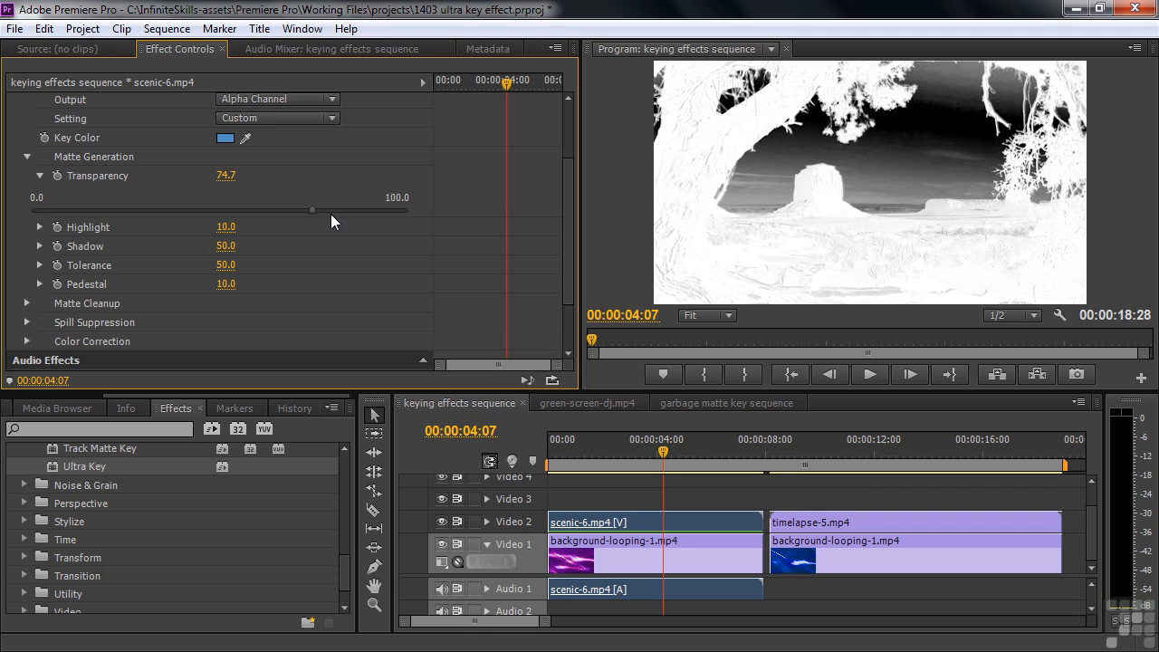
drag(315, 210, 282, 216)
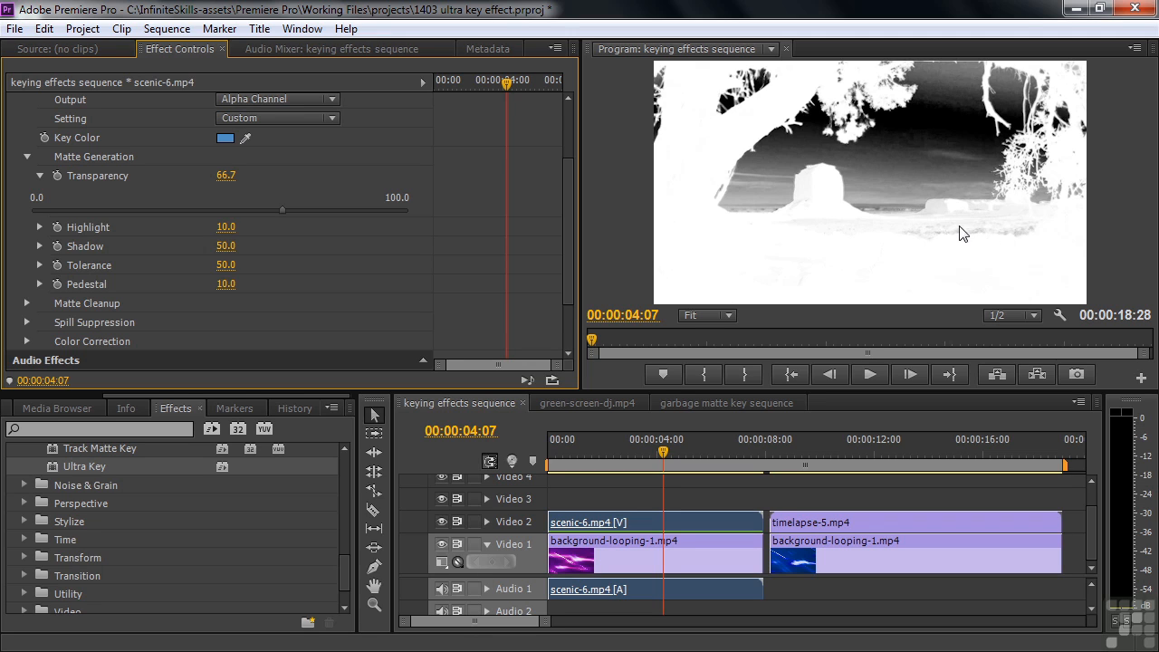
Step: Set the Matte Generation highlight to 0.0 and the shadow to 62.7 for the desert clip's key
click(39, 226)
drag(72, 261, 23, 264)
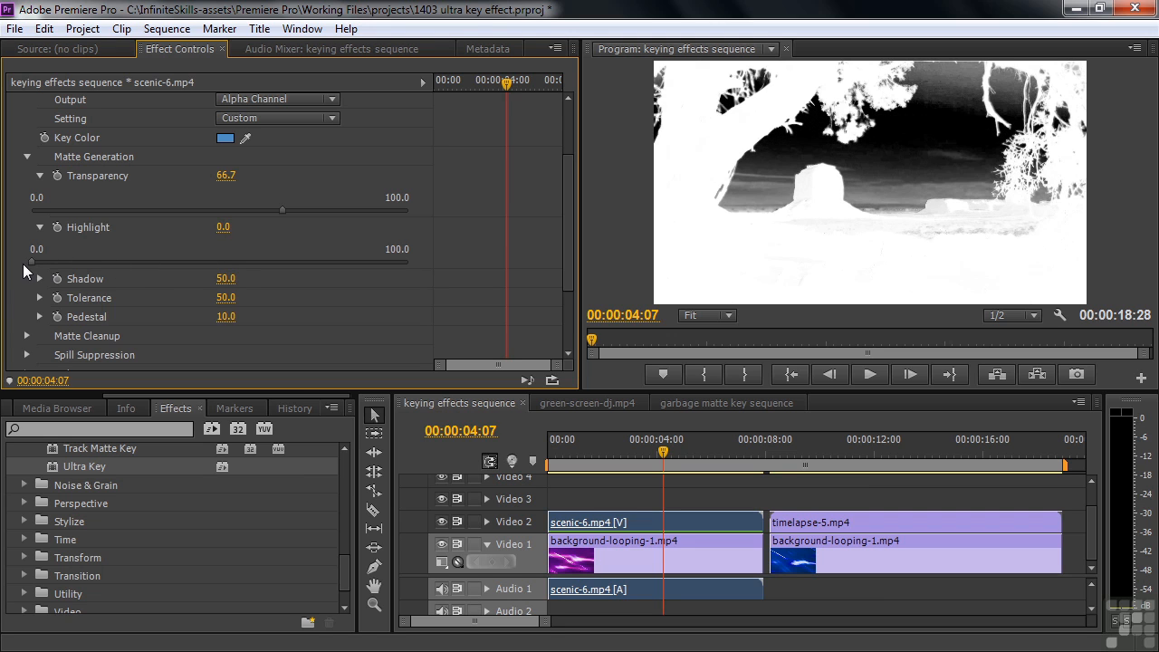
click(40, 279)
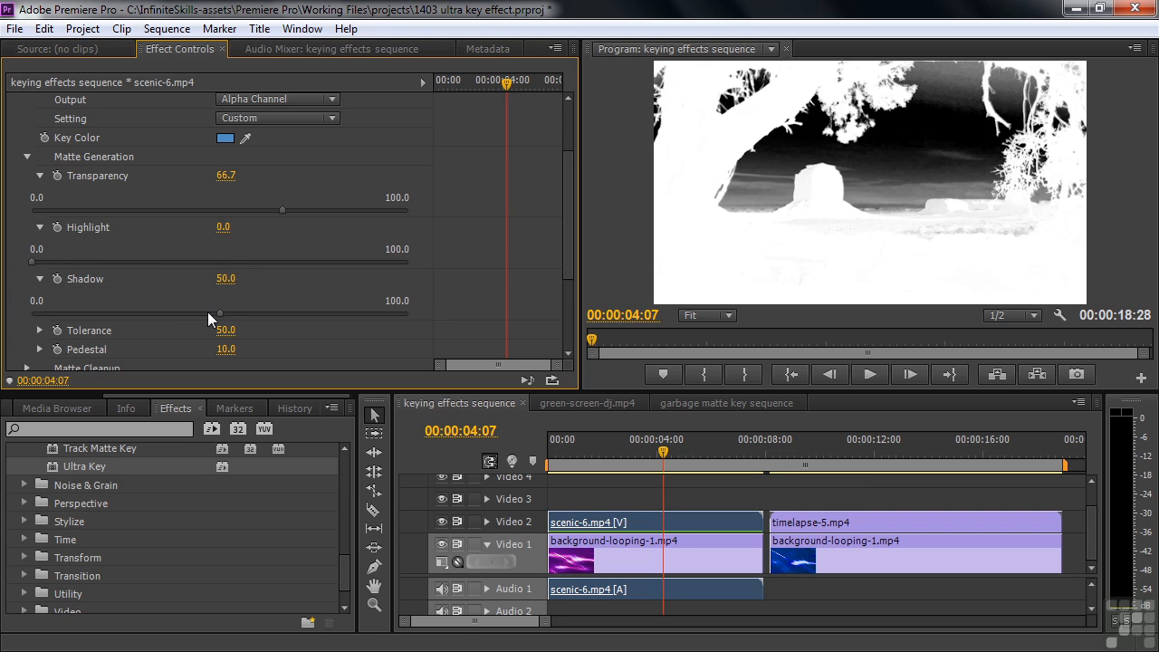
drag(226, 320, 268, 326)
Step: Set the Matte Generation tolerance to 67.5 and the pedestal to 94.9 for the desert clip's key
drag(571, 250, 571, 308)
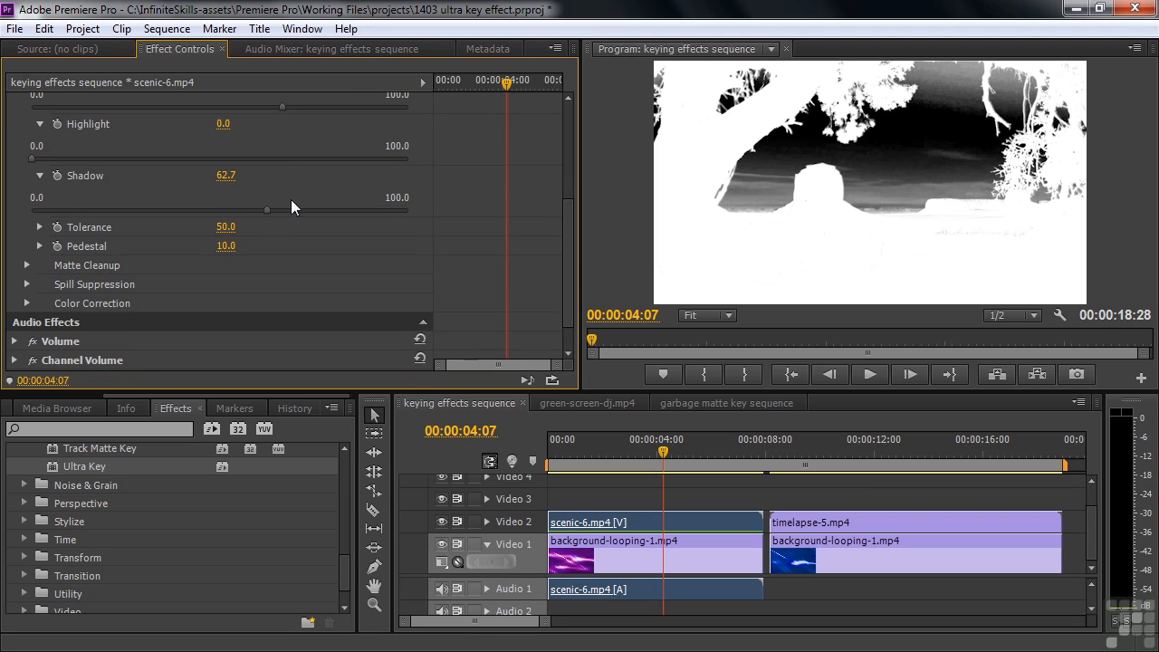
click(40, 226)
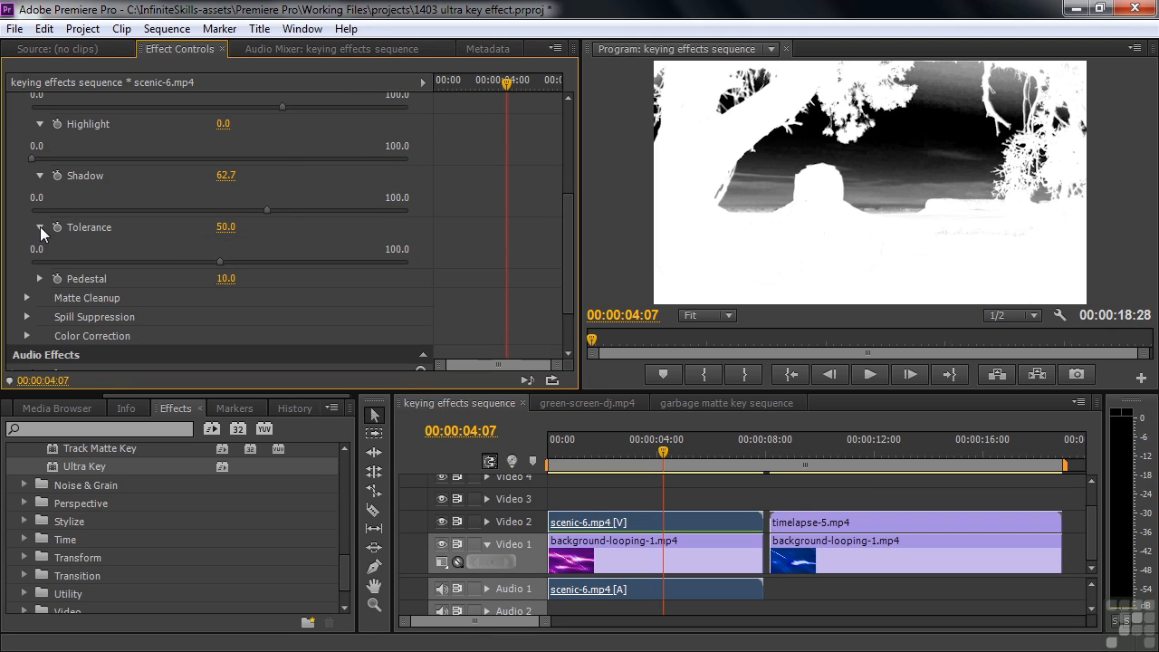
mouse_move(220, 263)
mouse_down()
mouse_move(184, 261)
mouse_move(201, 266)
mouse_up()
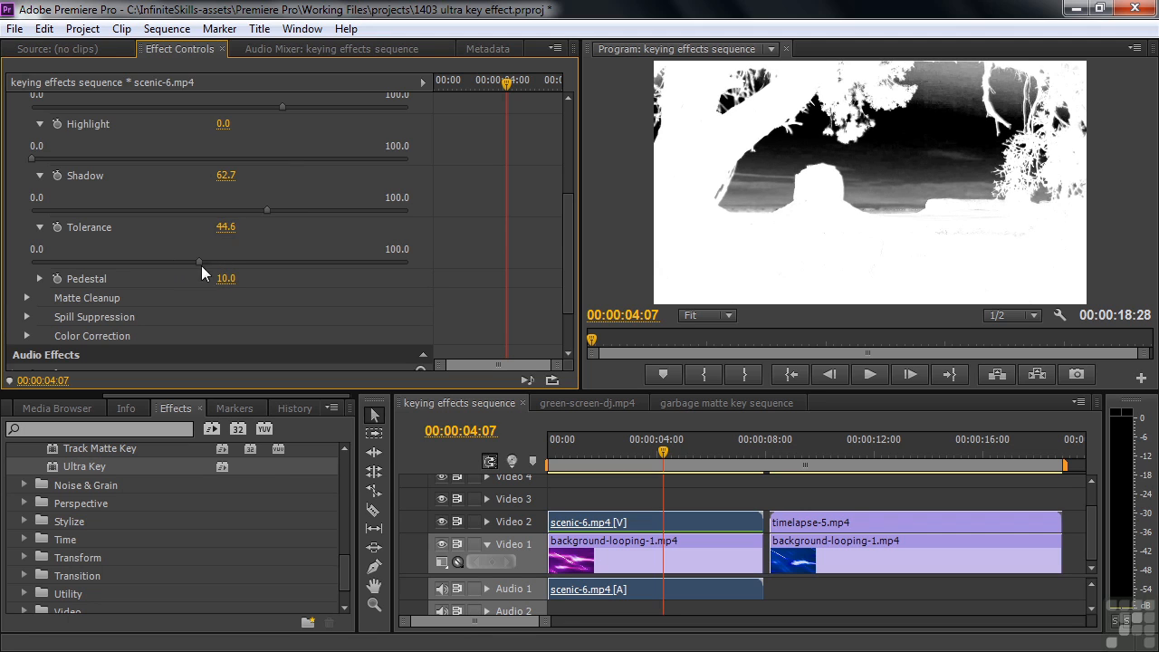
mouse_move(295, 261)
mouse_down()
mouse_move(401, 267)
mouse_move(227, 262)
mouse_move(400, 262)
mouse_move(288, 264)
mouse_up()
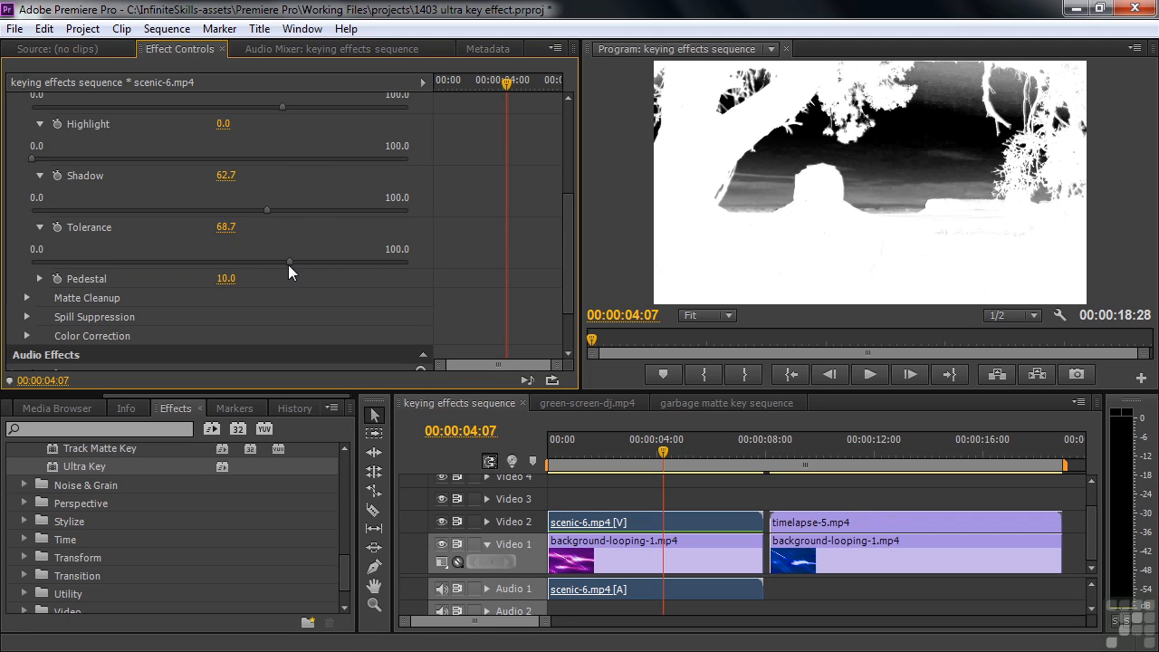
click(40, 279)
drag(68, 315, 385, 325)
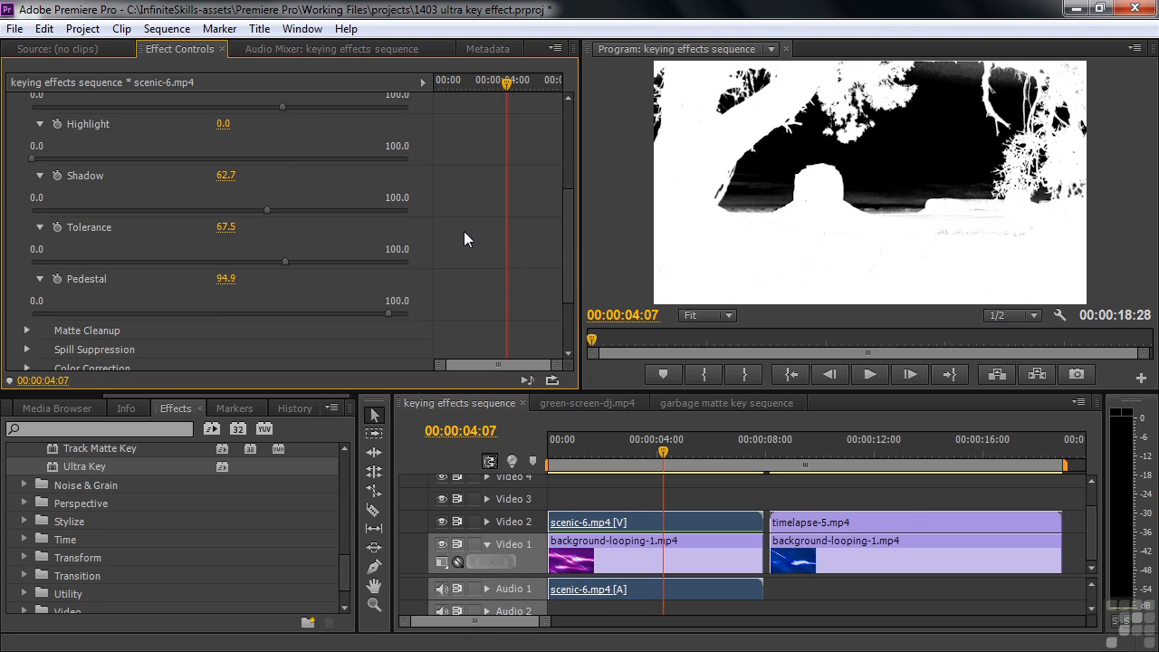
Step: Collapse the Matte Generation settings and set the Ultra Key output of scenic-6.mp4 to Composite
mouse_move(281, 108)
mouse_down()
mouse_move(270, 110)
mouse_move(293, 121)
mouse_move(283, 127)
mouse_move(283, 110)
mouse_up()
scroll(564, 219, up, 1)
scroll(566, 227, up, 2)
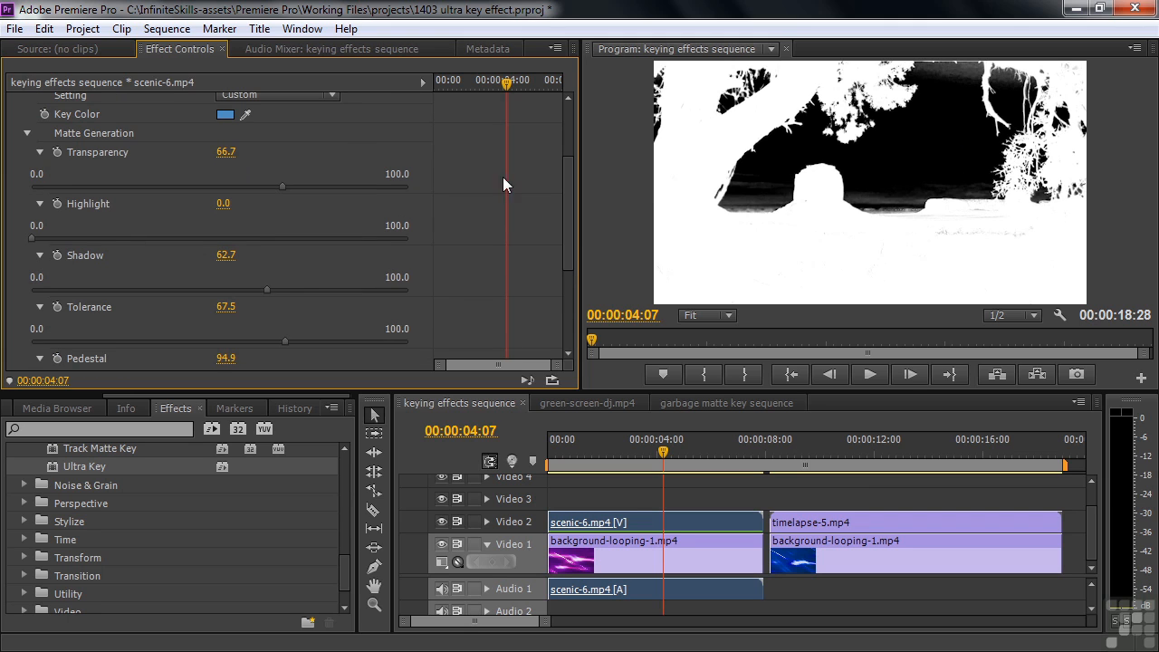
click(28, 132)
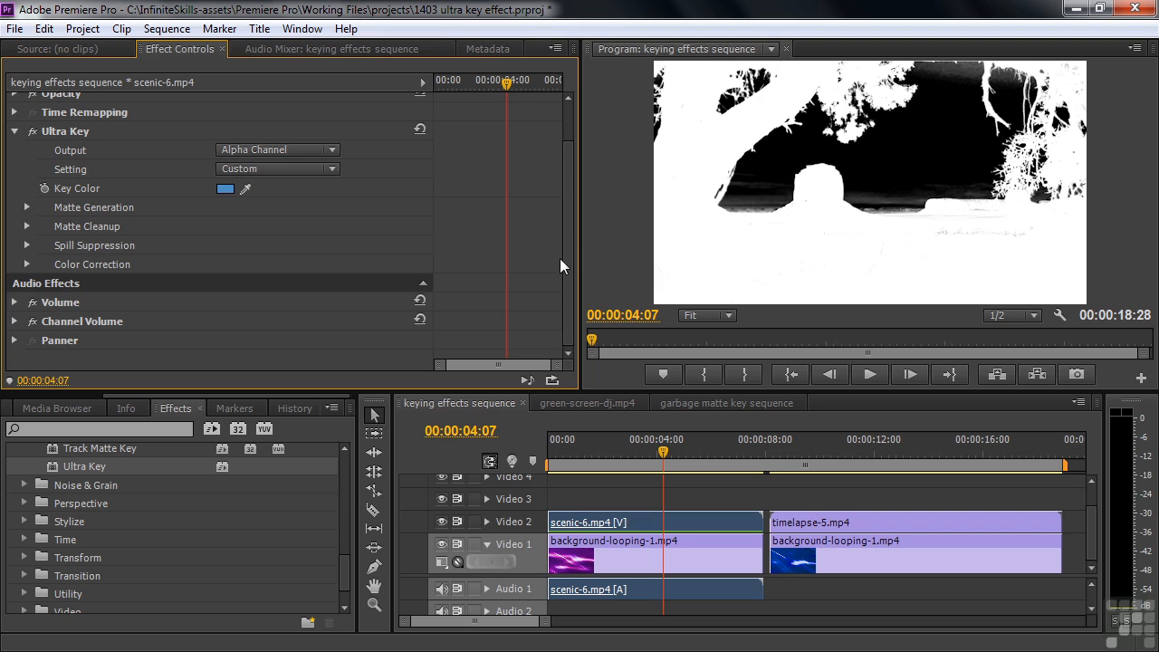
scroll(569, 264, up, 2)
click(332, 196)
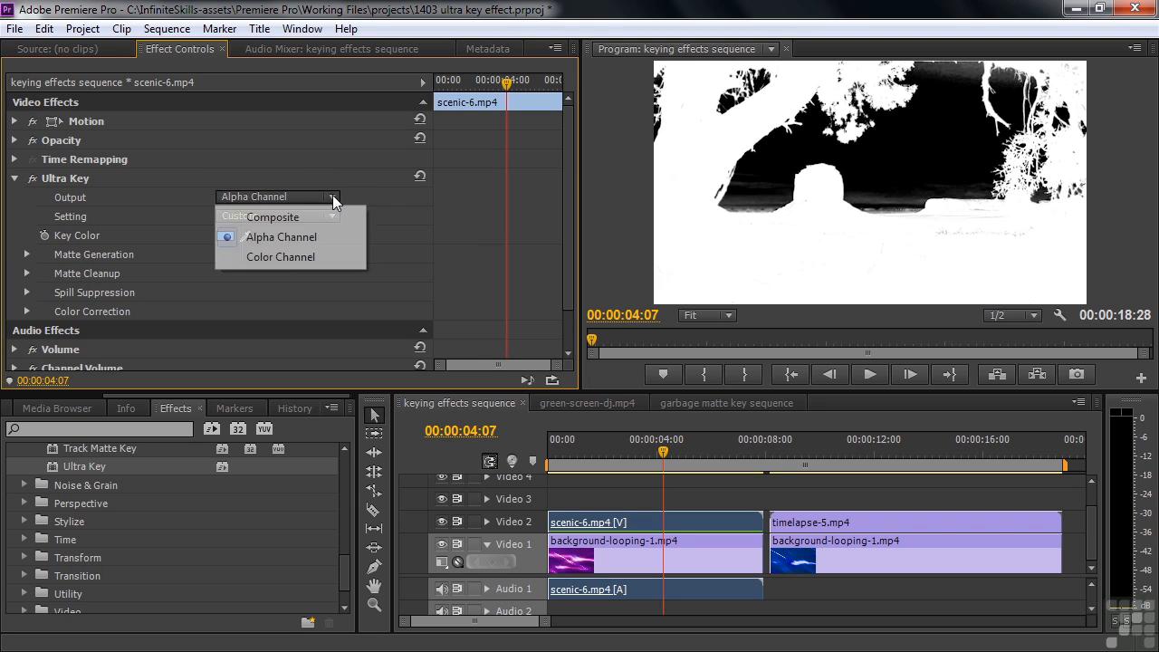
click(282, 217)
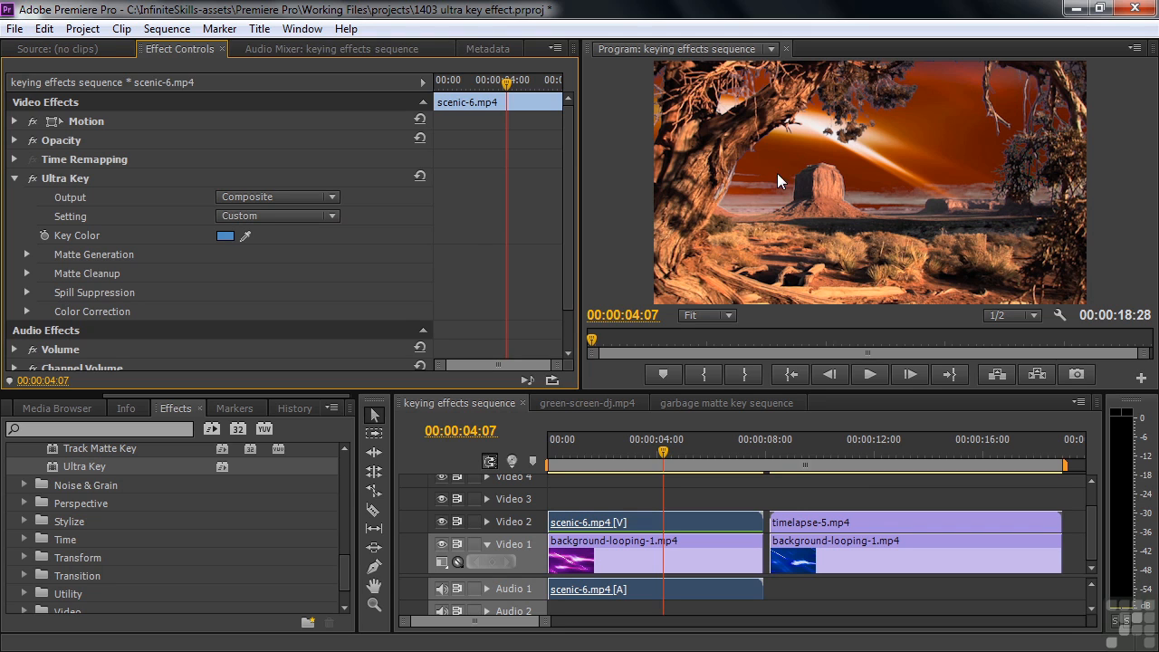
Step: Set the Matte Cleanup values of scenic-6.mp4 to choke 78, soften 69, contrast 69 and mid point 100
click(27, 274)
drag(574, 215, 556, 265)
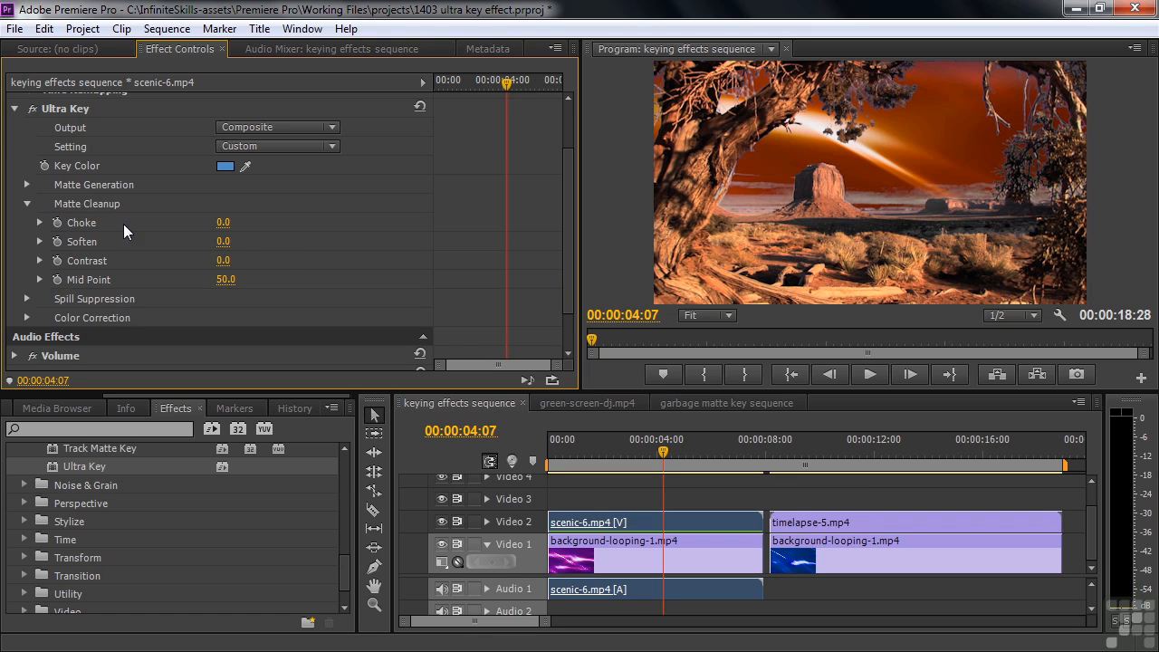
drag(222, 225, 295, 242)
drag(223, 261, 265, 280)
mouse_move(226, 280)
mouse_down()
mouse_move(141, 280)
mouse_move(242, 283)
mouse_up()
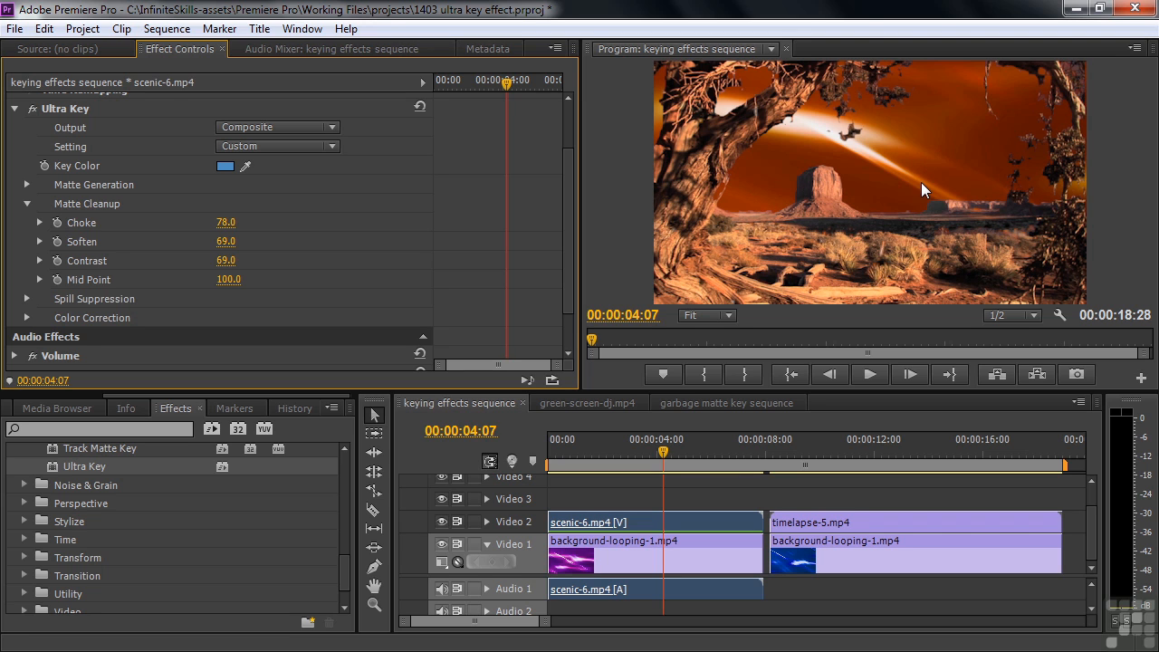
Step: Move the playhead to 00:00:13:11 and apply the Ultra Key effect to the timelapse-5.mp4 clip
drag(665, 451, 912, 450)
click(890, 516)
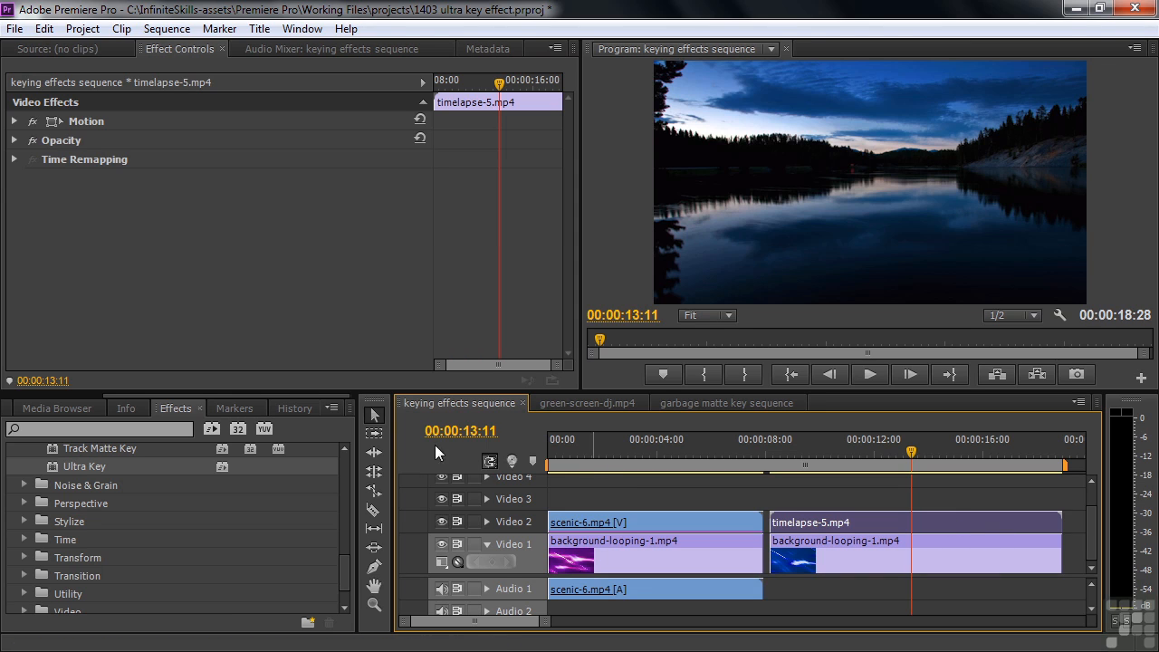
double_click(50, 464)
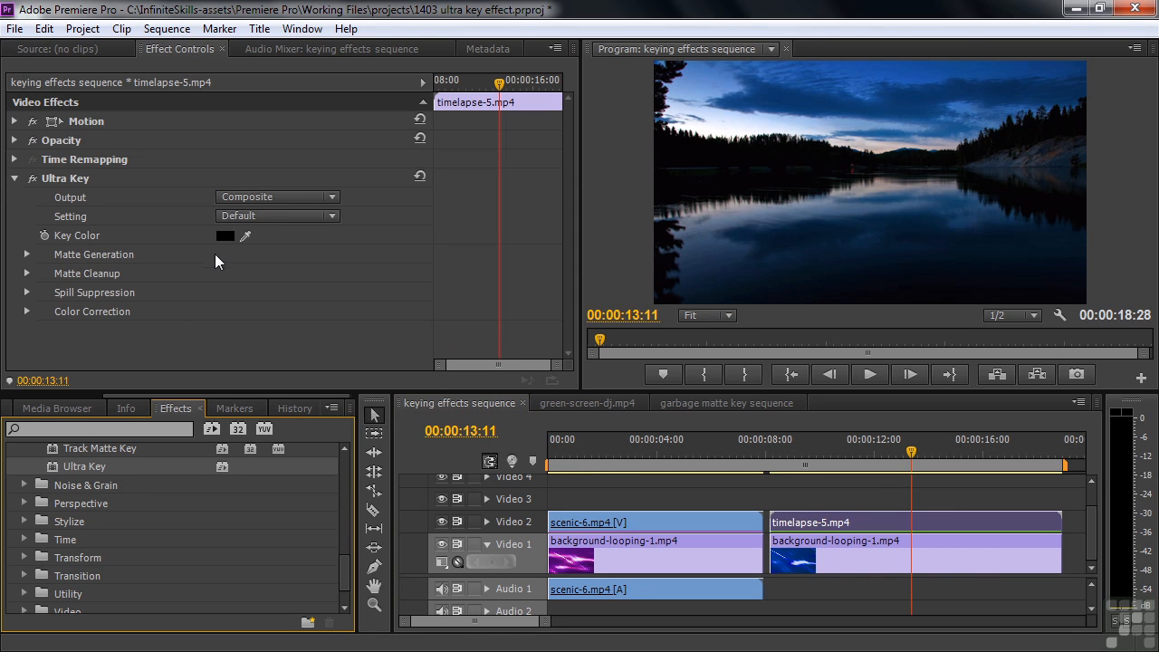
Step: At 00:00:14:09, sample the black shoreline of the lake shot as the key color and set the Ultra Key output to Alpha Channel
drag(913, 451, 939, 477)
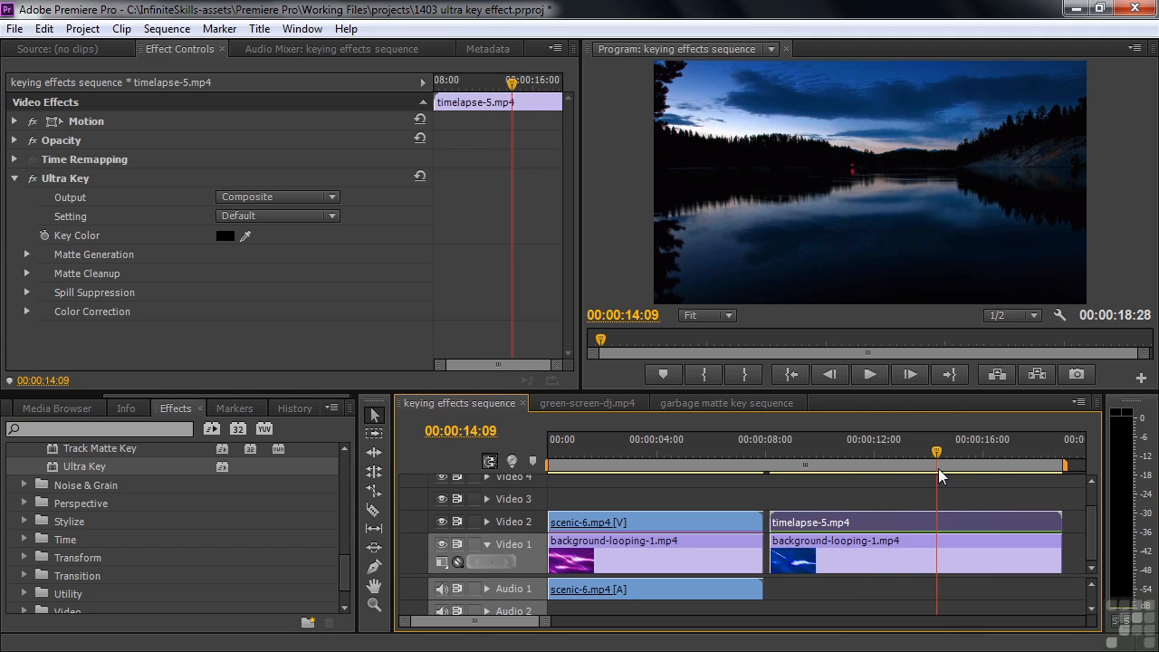
drag(245, 236, 752, 171)
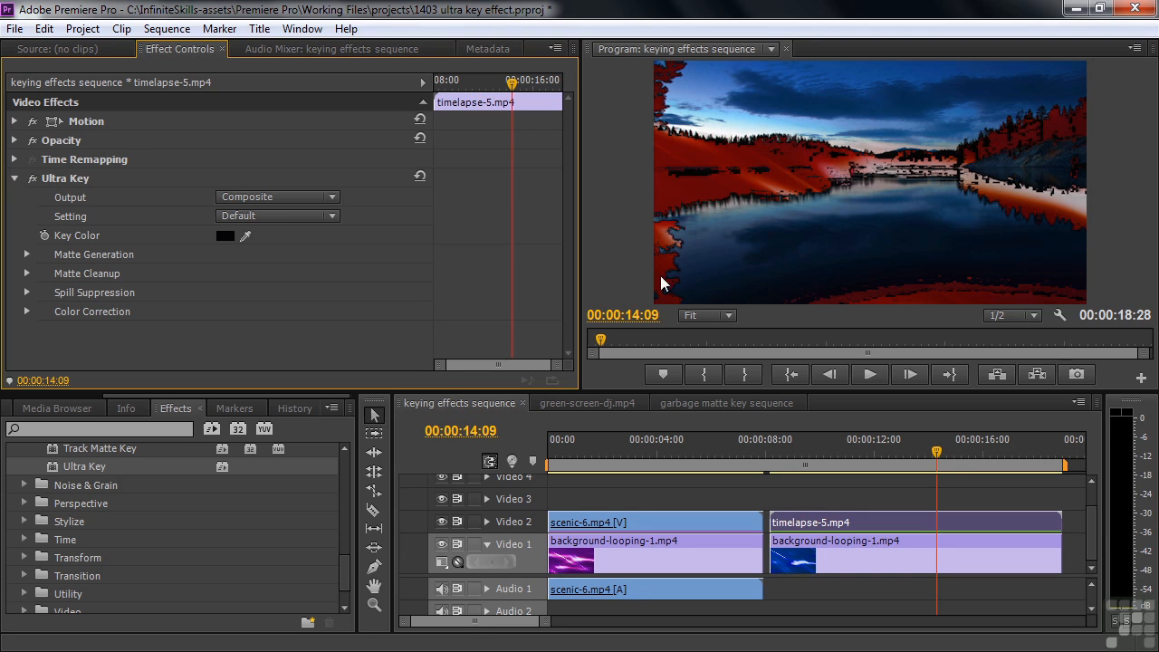
click(330, 195)
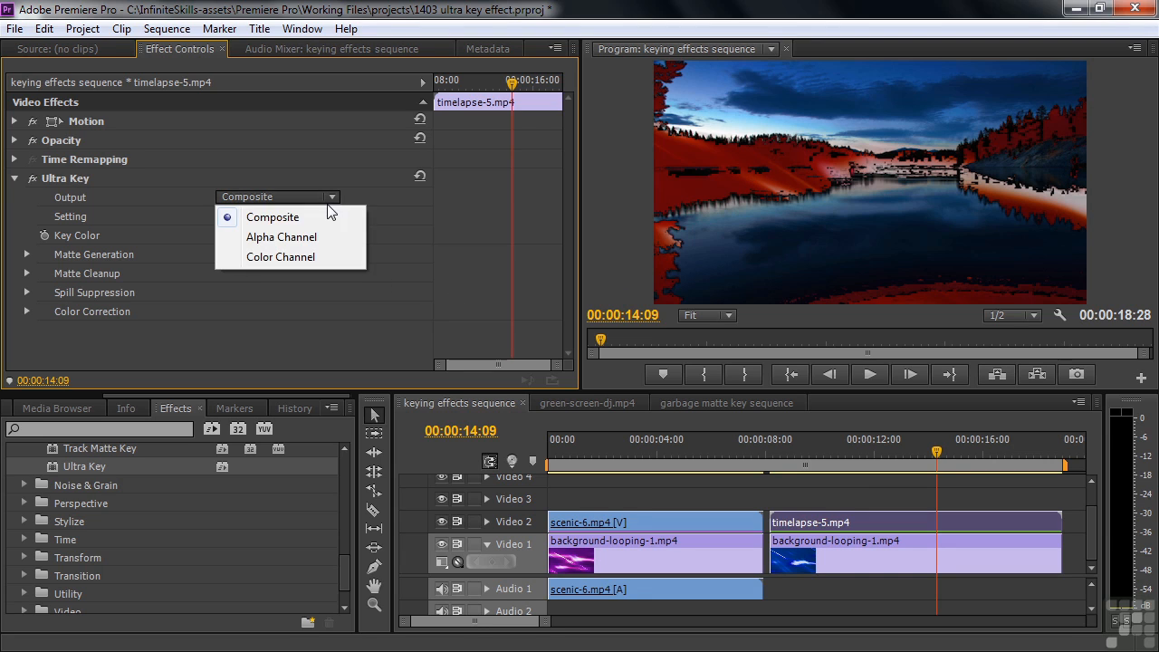
click(311, 243)
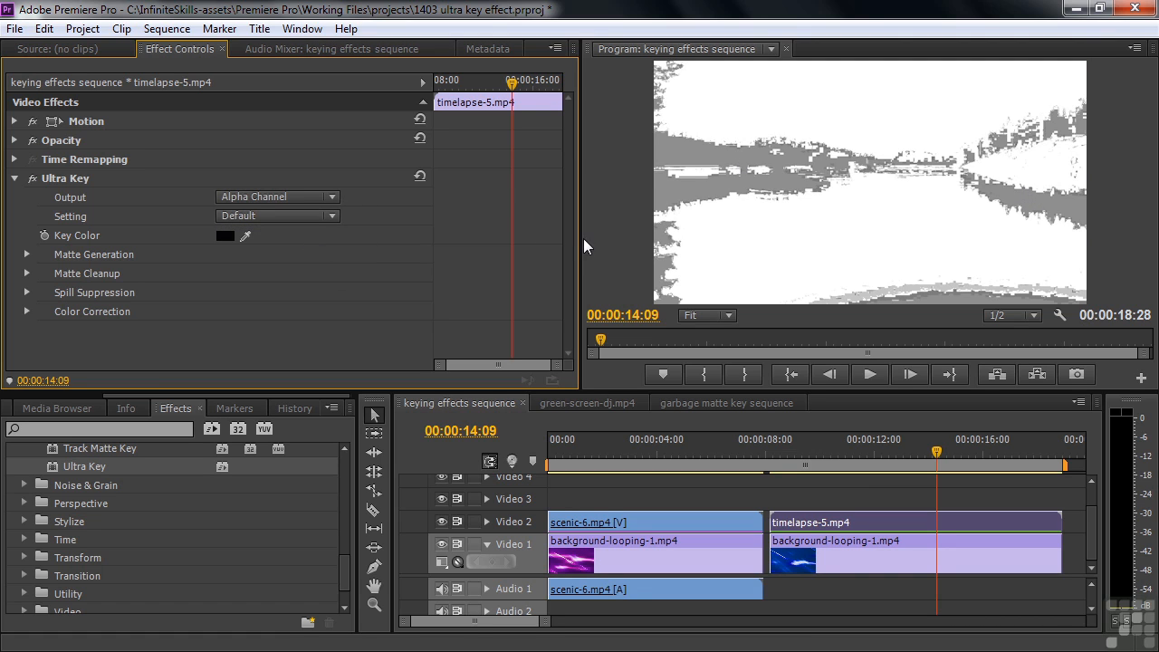
Step: Set the Matte Generation transparency of the timelapse-5.mp4 key to 80
click(27, 255)
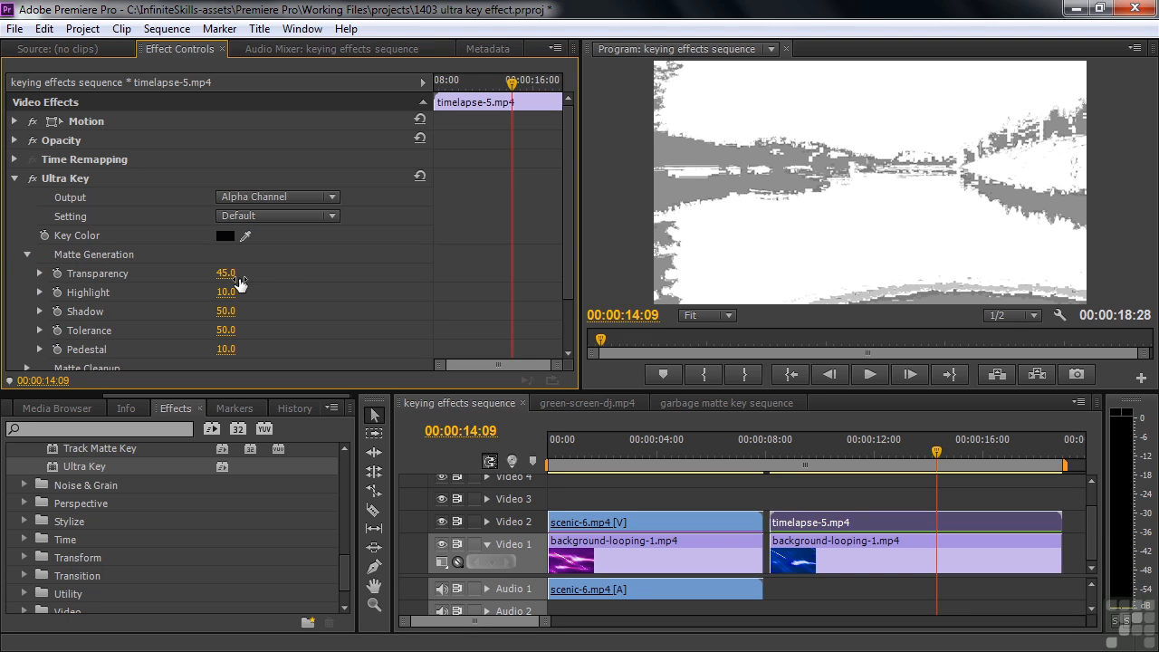
drag(226, 272, 269, 272)
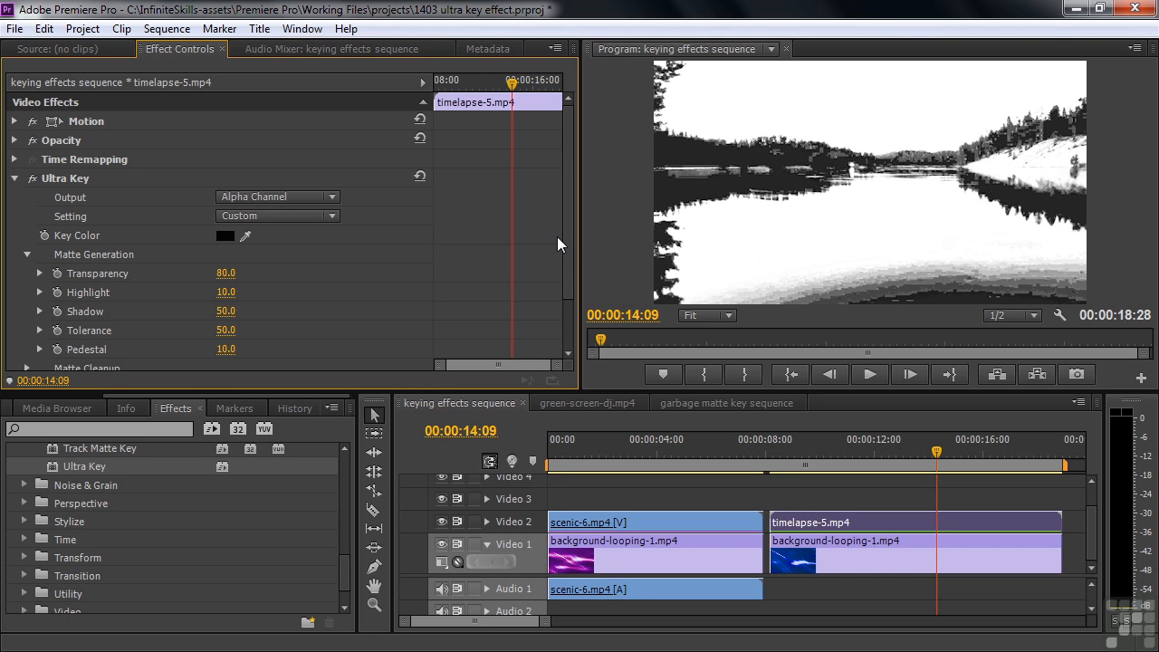
Step: Resample the dark shoreline as the key color and set Matte Generation to transparency 72, highlight 20, shadow 61, tolerance 97 and pedestal 100
scroll(559, 272, down, 3)
drag(227, 231, 308, 283)
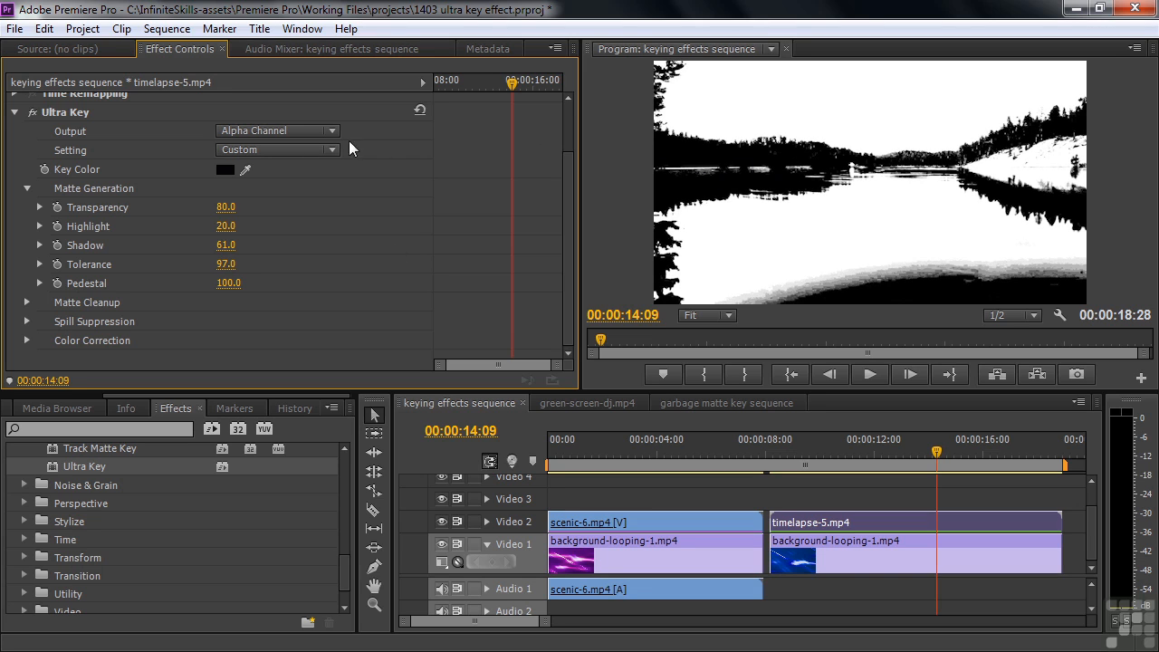
click(248, 166)
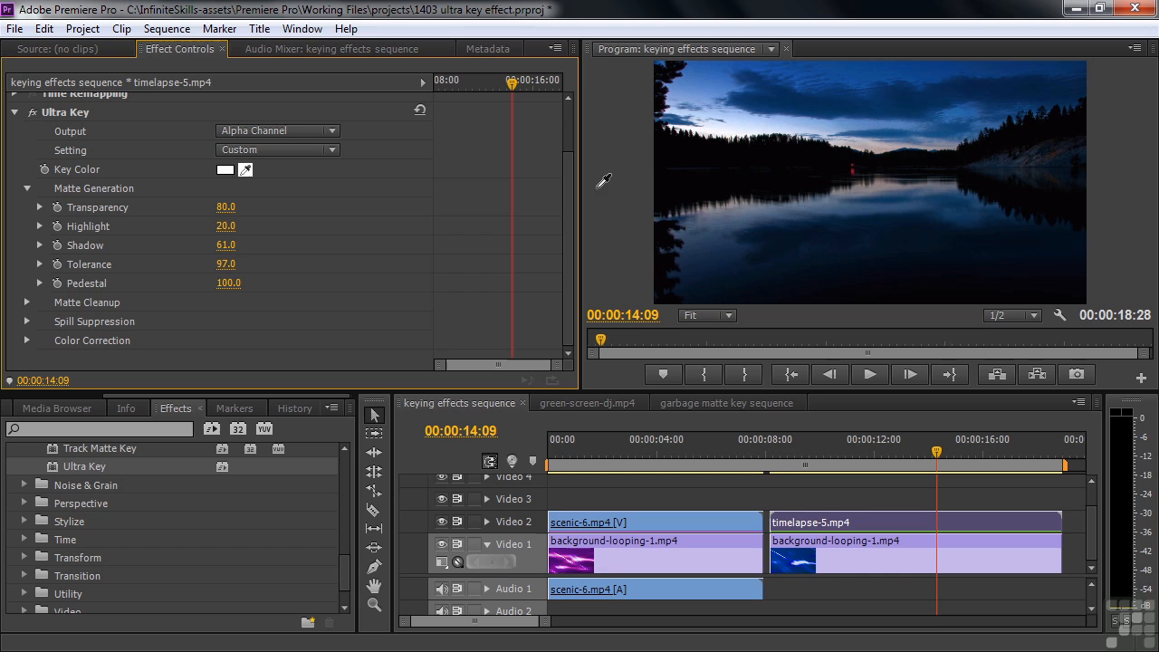
click(704, 170)
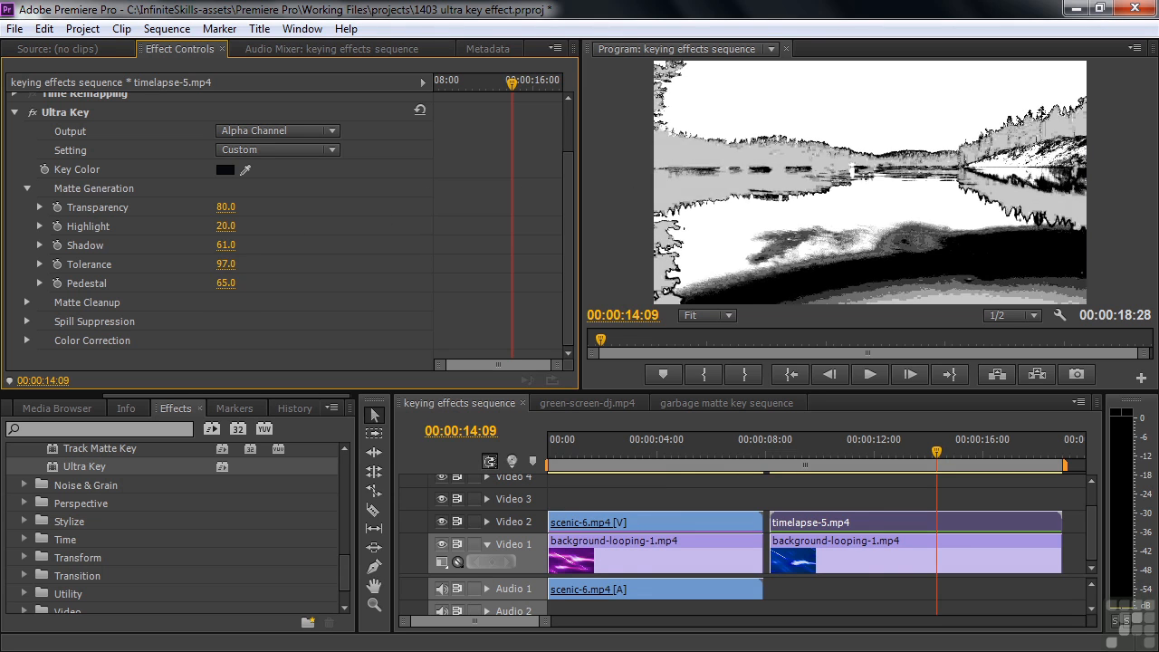
drag(226, 210, 706, 190)
mouse_move(232, 283)
mouse_down()
mouse_move(197, 283)
mouse_move(238, 284)
mouse_up()
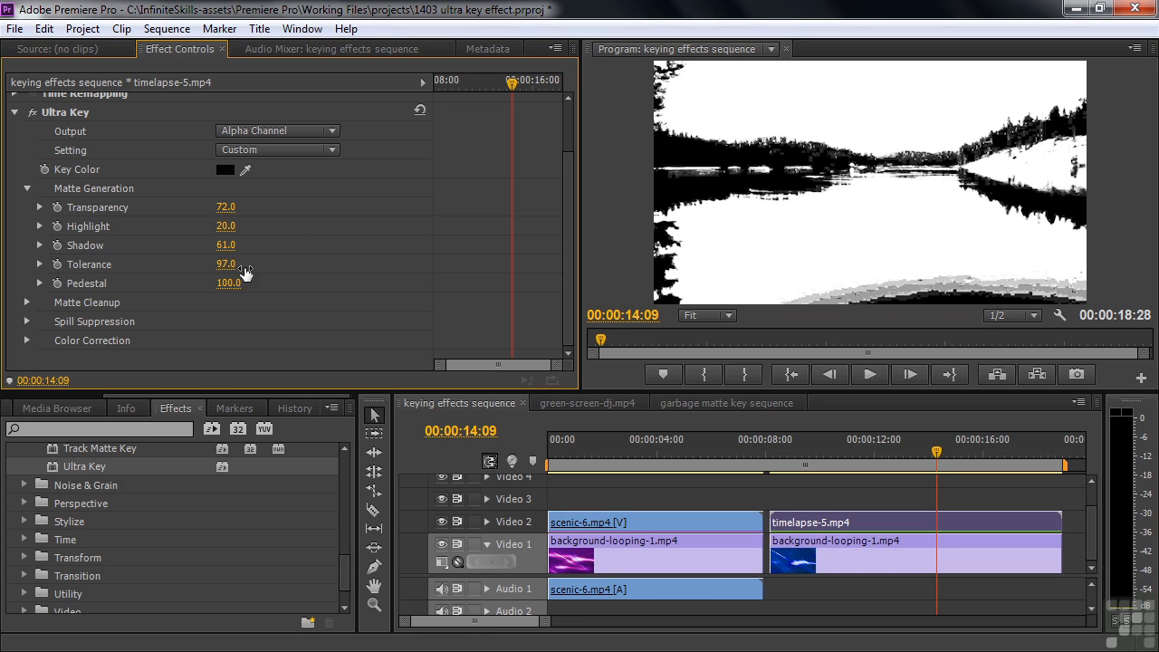
Step: Set the timelapse-5.mp4 key's output to Composite and its Matte Cleanup choke and soften to 100
click(335, 131)
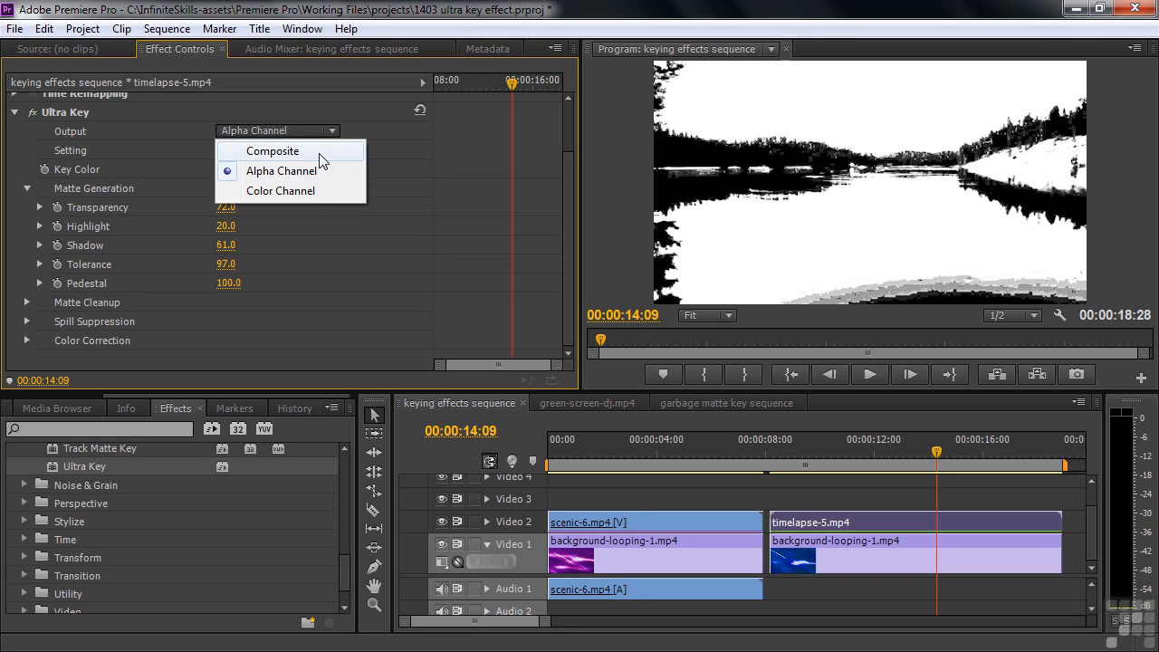
click(319, 153)
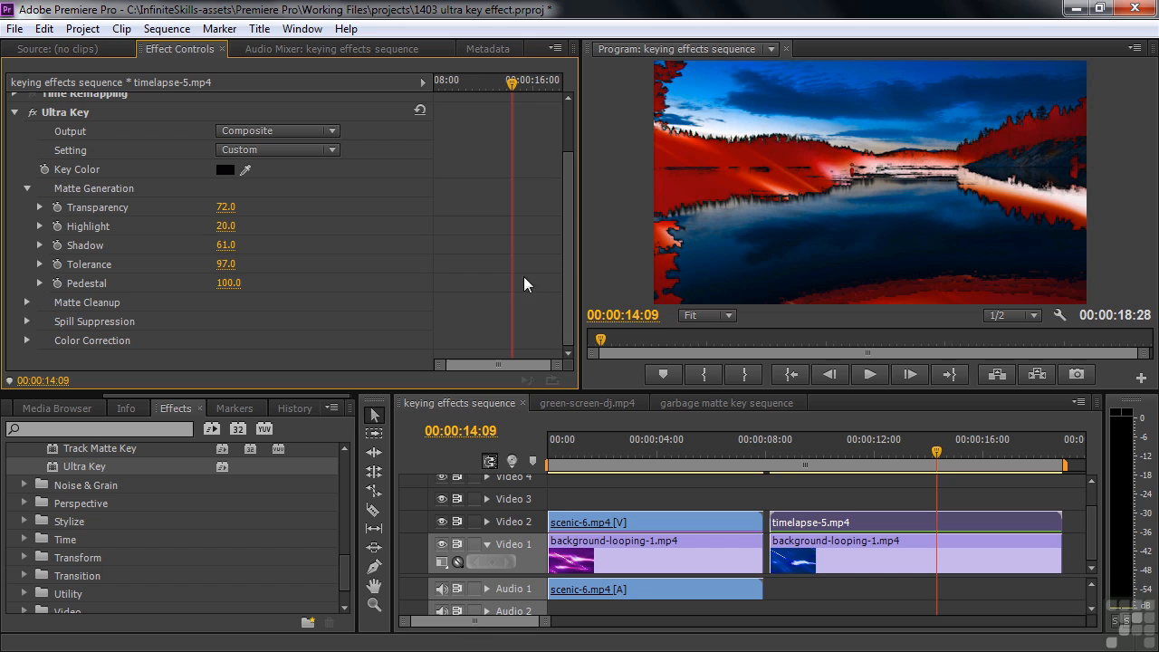
click(27, 303)
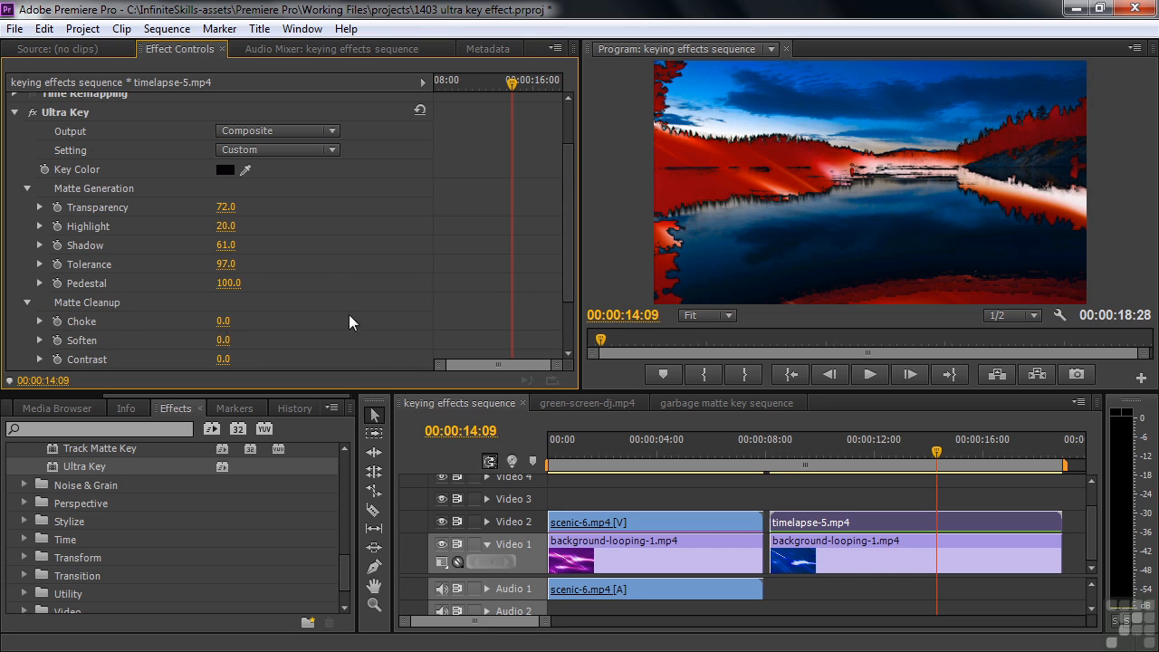
drag(569, 228, 570, 271)
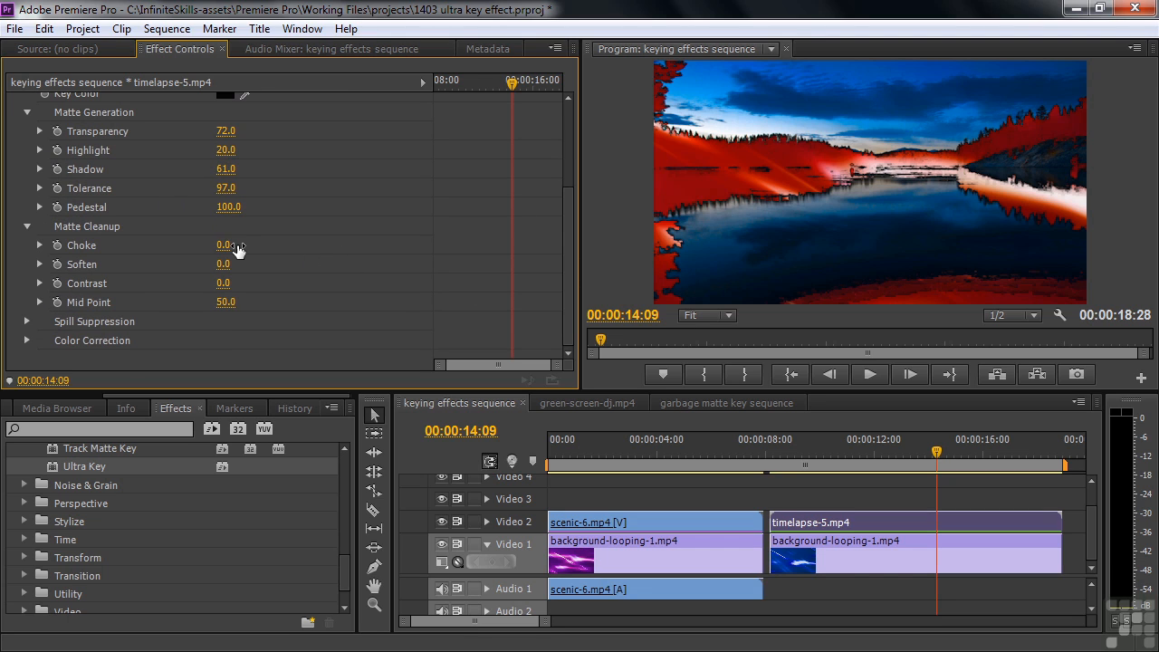
drag(223, 246, 315, 246)
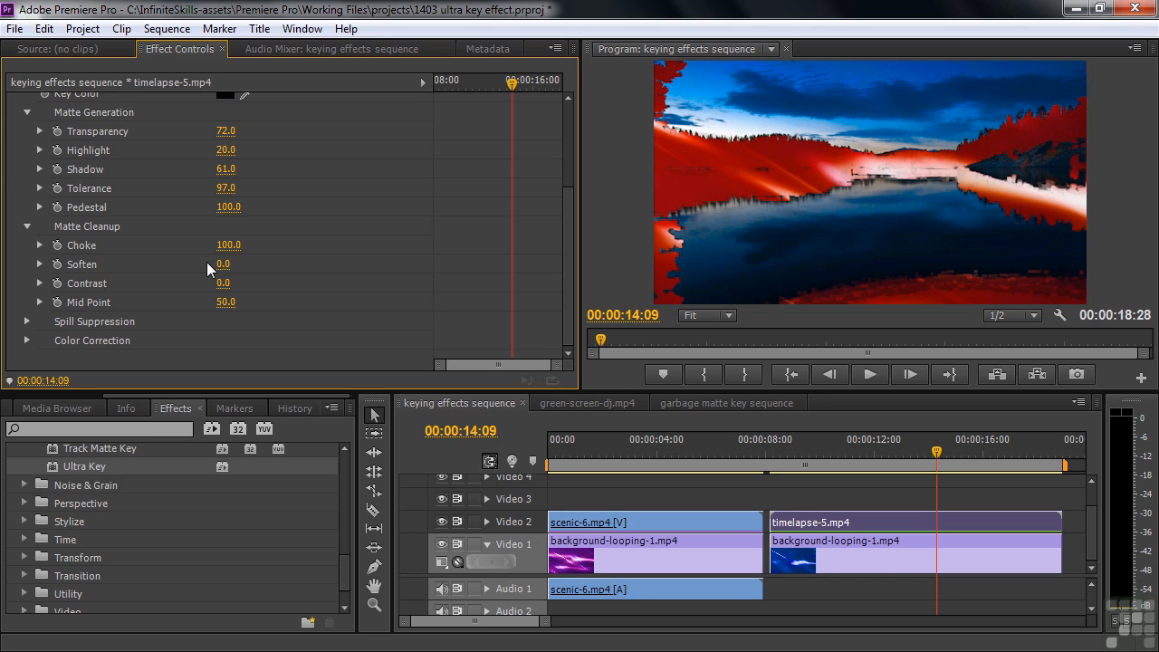
drag(223, 263, 314, 264)
mouse_move(229, 288)
mouse_down()
mouse_move(272, 288)
mouse_move(228, 288)
mouse_move(272, 301)
mouse_move(226, 302)
mouse_up()
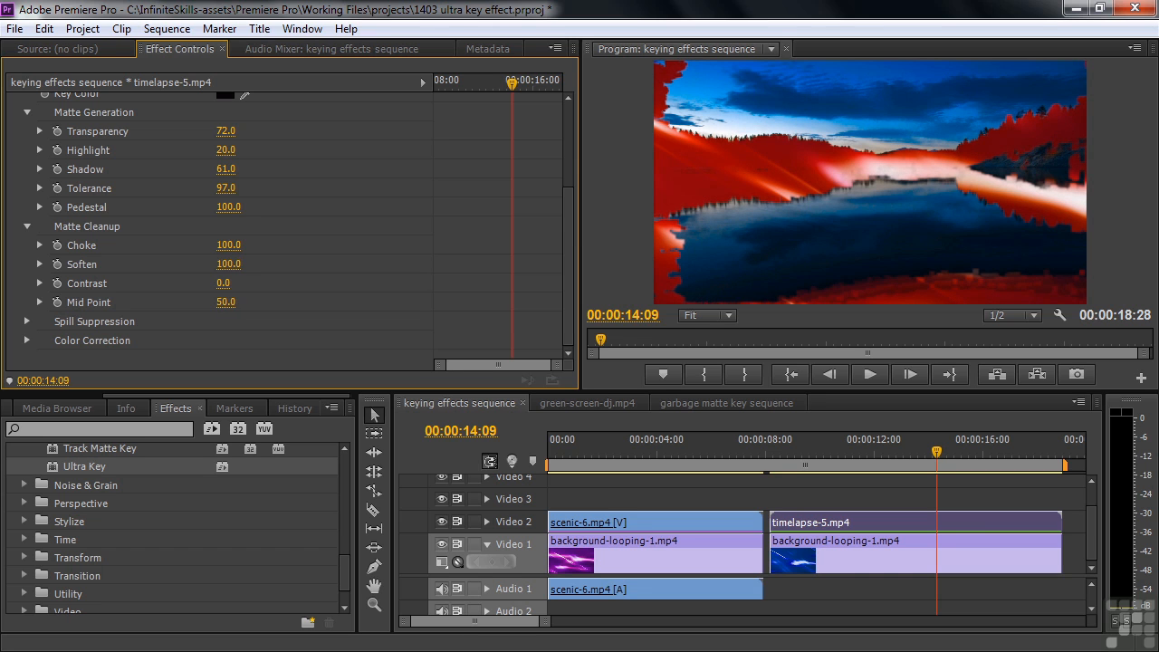
Step: Play back the keyed lake shot to preview the moving background through the dark areas
key(space)
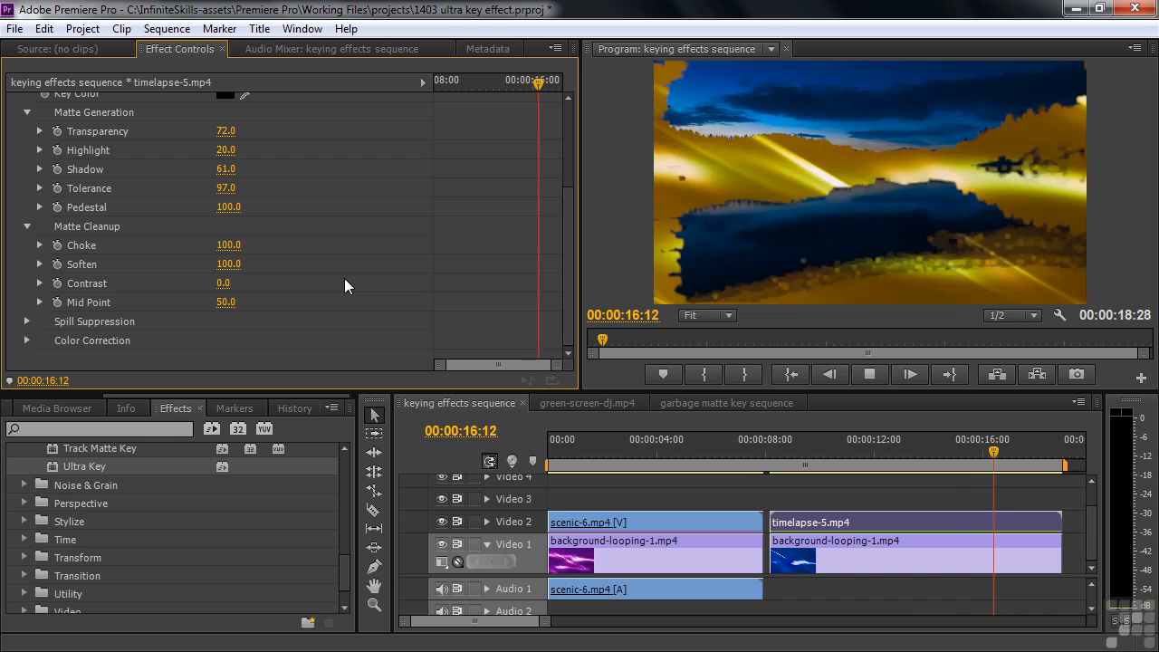
key(space)
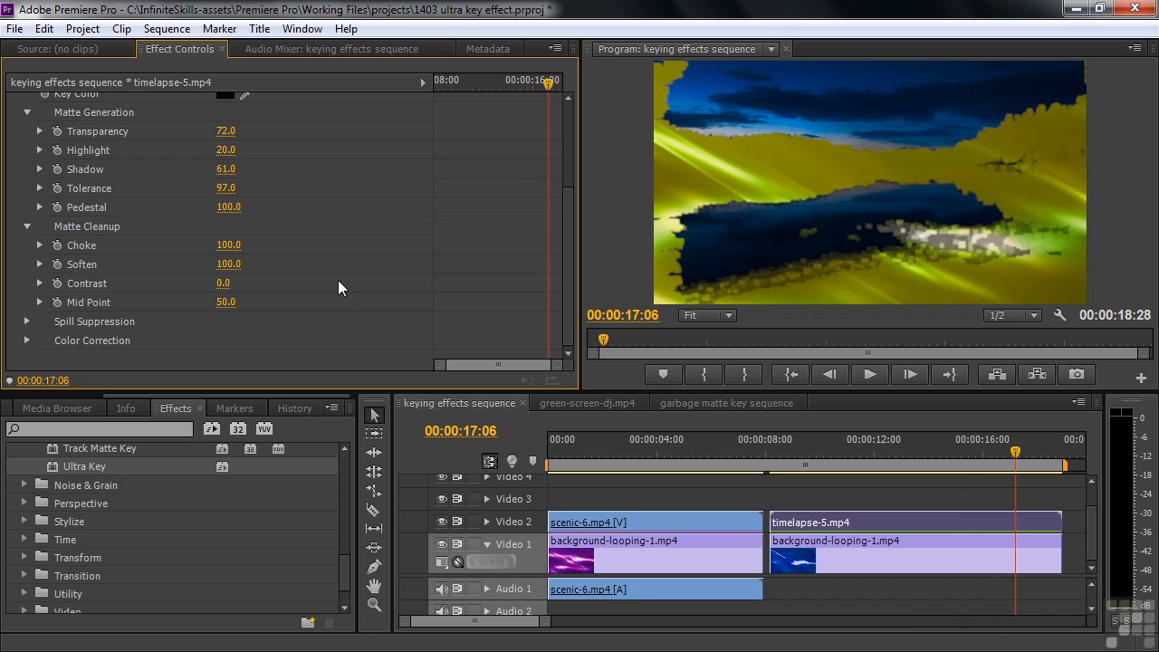
Step: Open the green-screen-dj.mp4 sequence and select the green-screen-dj.mp4 clip on Video 2
click(566, 405)
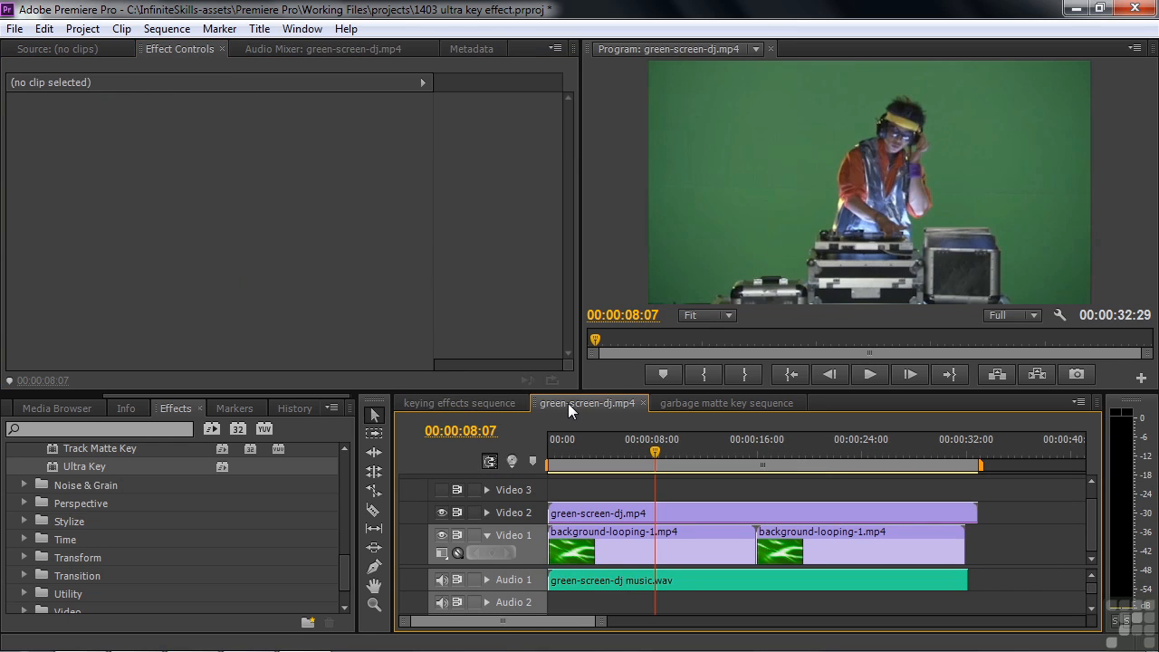
click(682, 512)
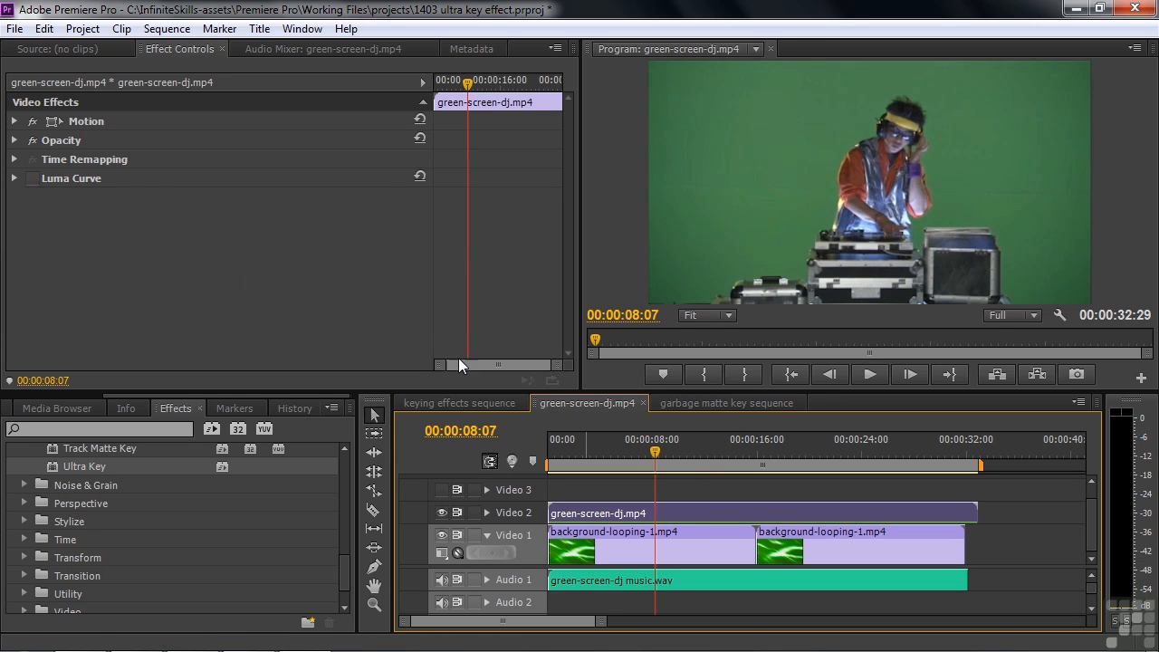
Step: Toggle the DJ clip's Luma Curve effect on and off again to compare the green backdrop's brightness
click(32, 179)
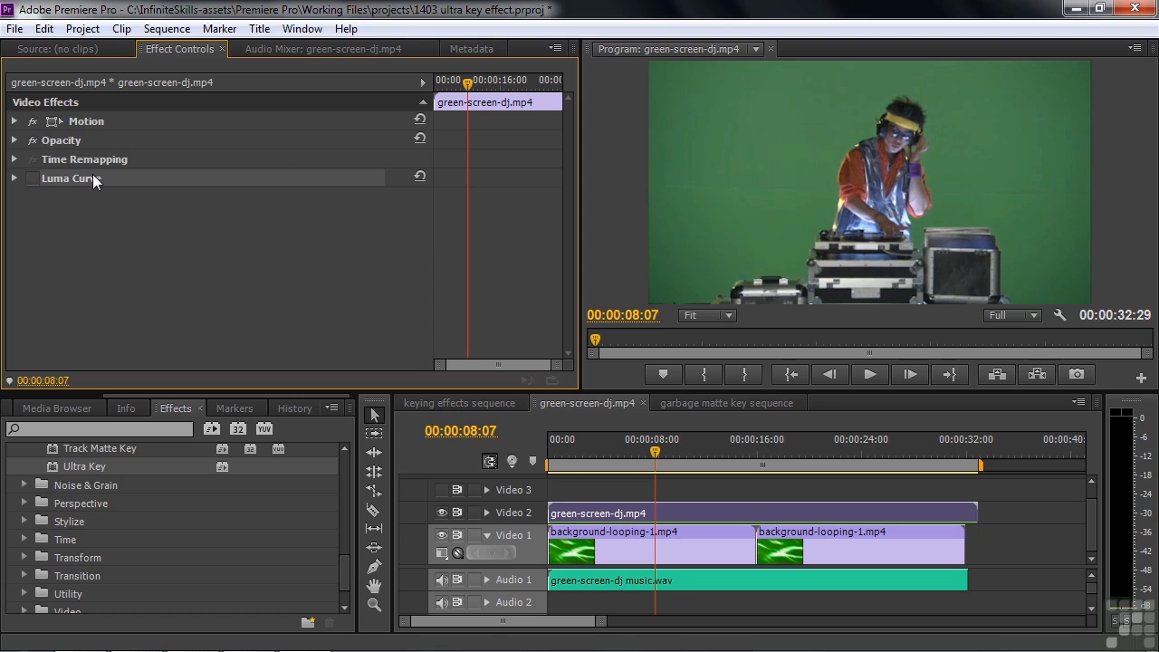
click(32, 179)
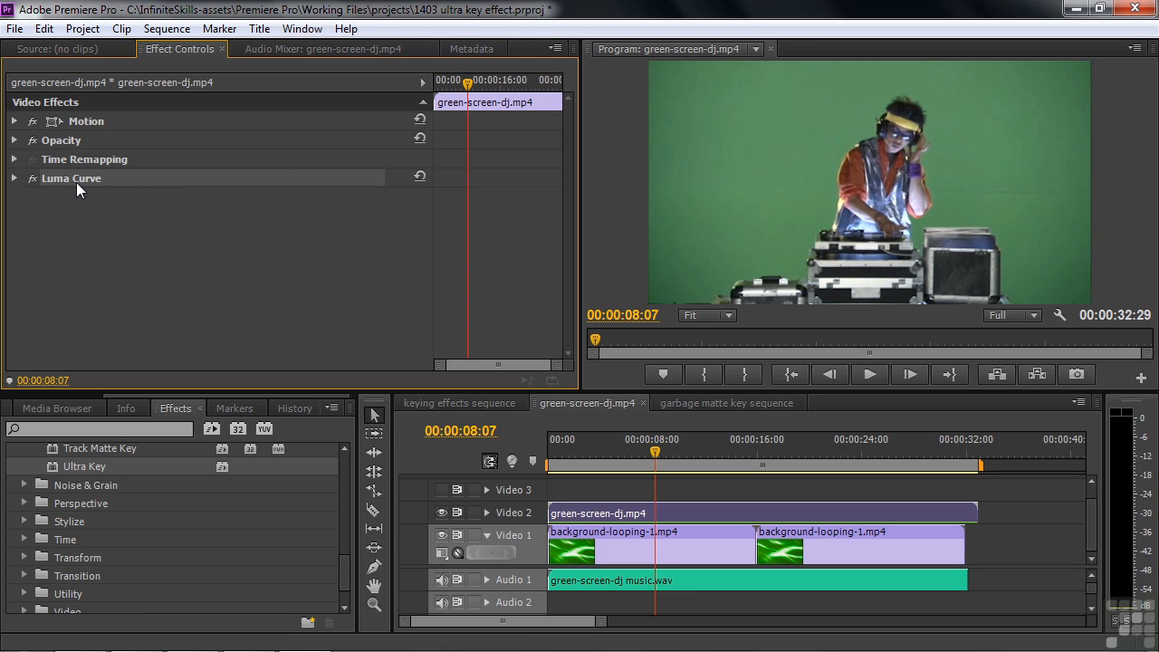
click(32, 178)
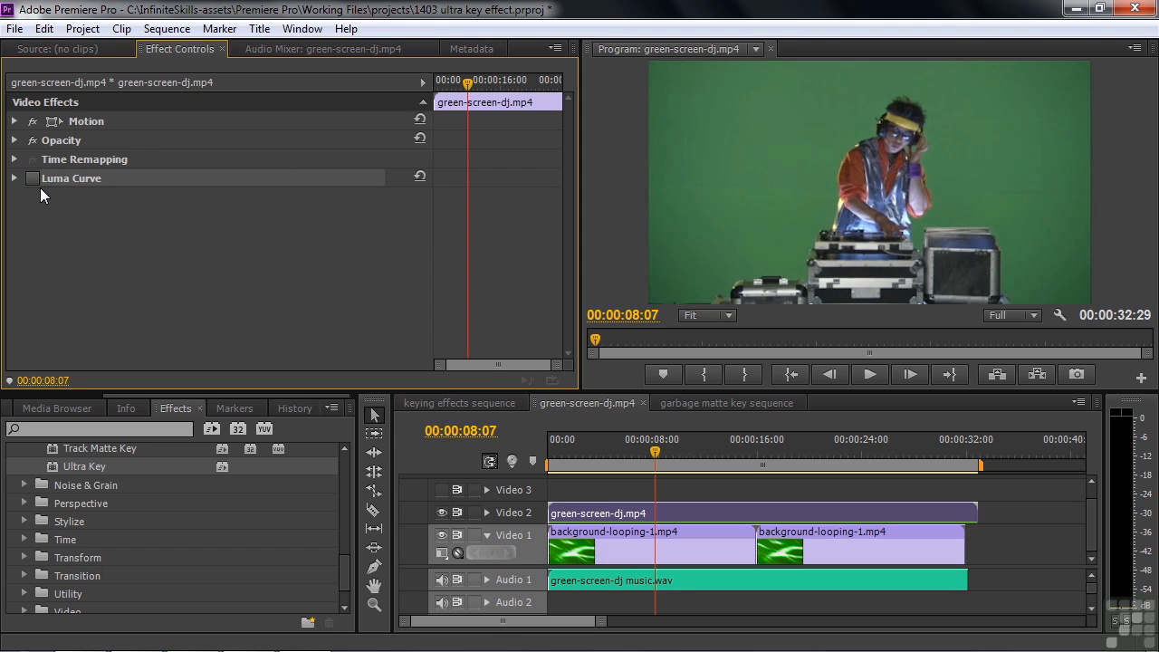
Step: Apply Ultra Key to the green-screen-dj.mp4 clip and sample the green backdrop beside the DJ equipment as the key color
double_click(61, 466)
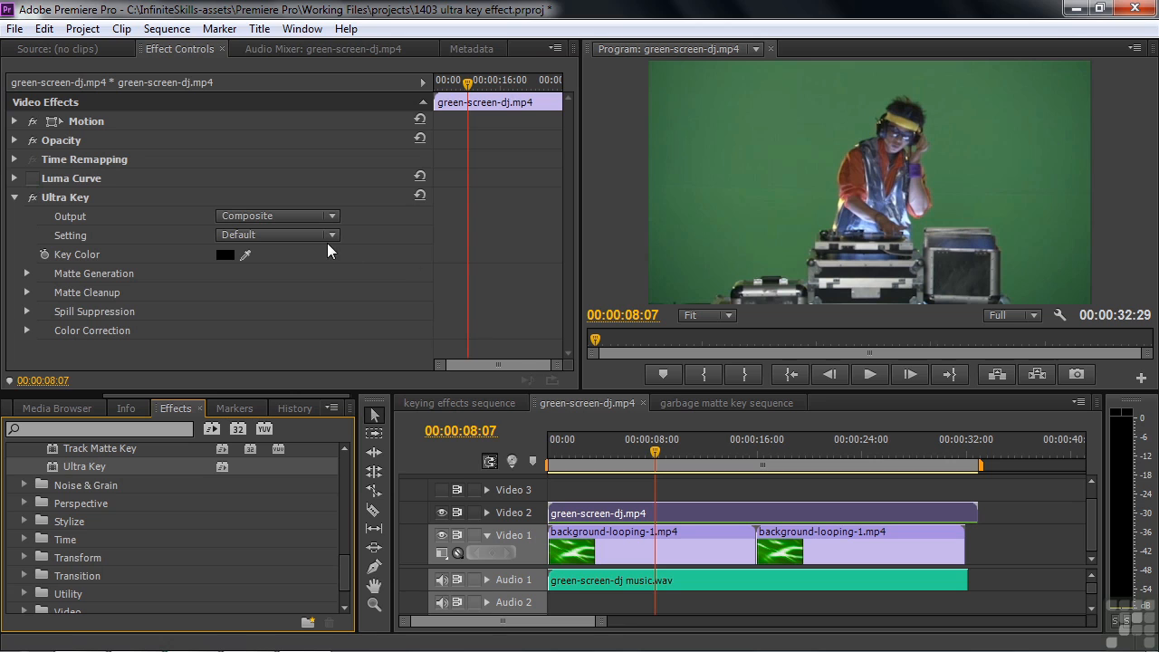
click(246, 254)
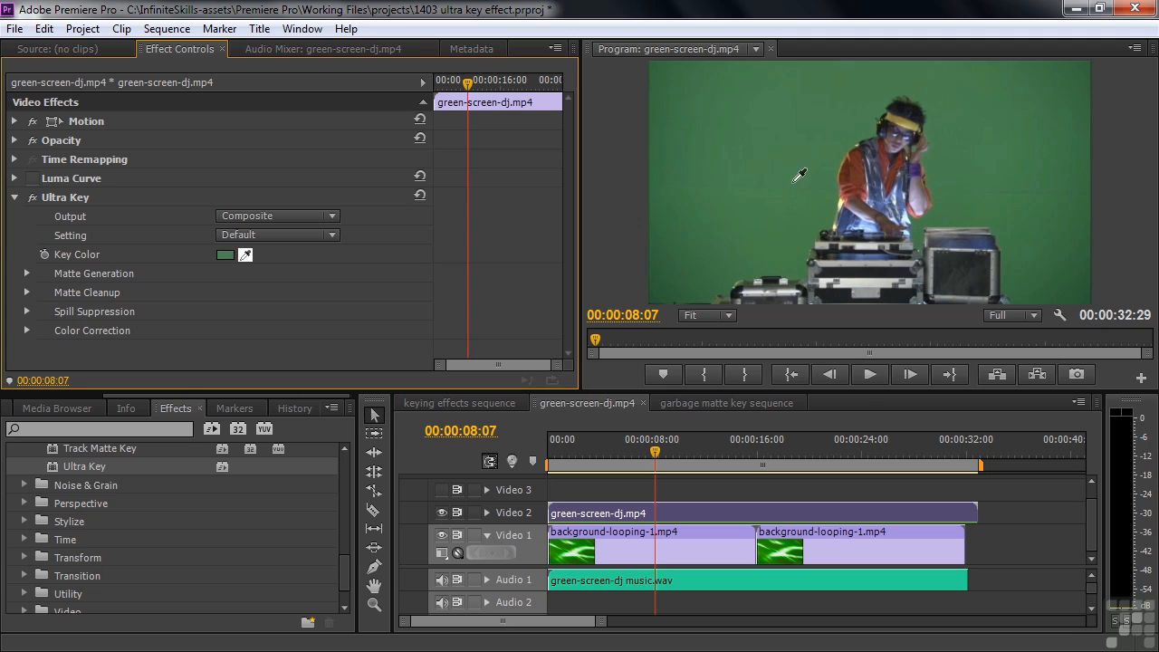
click(690, 268)
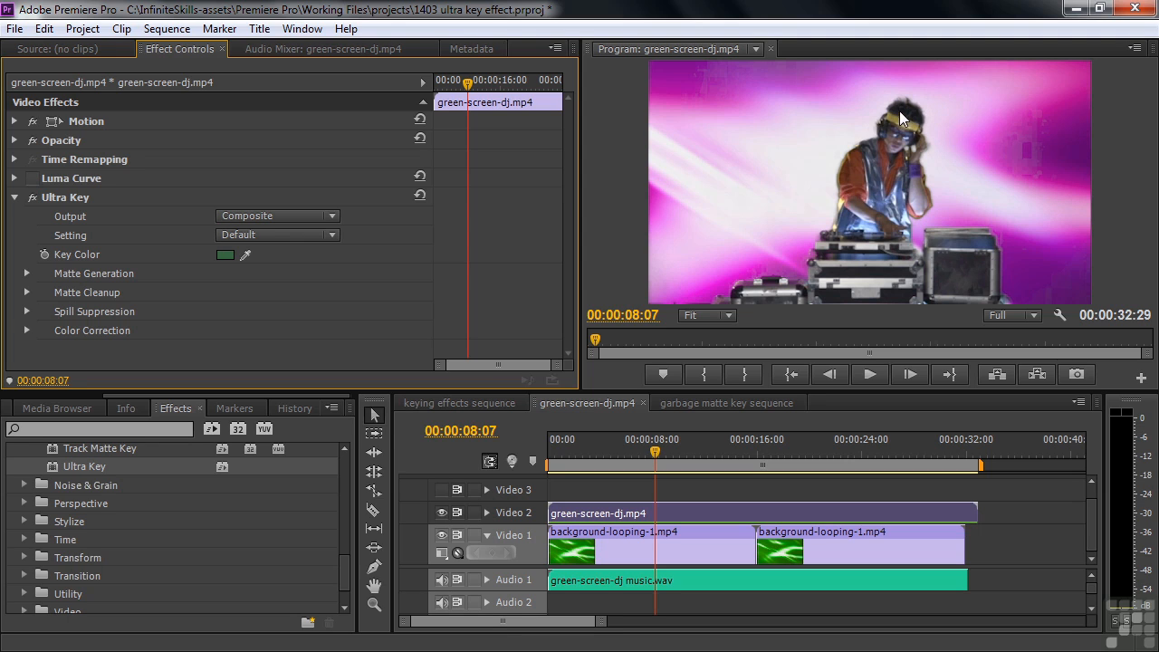
Step: Set the Ultra Key output to Alpha Channel and Matte Generation to transparency 39, highlight 0, shadow 17, tolerance 63 and pedestal 27
click(333, 215)
click(281, 256)
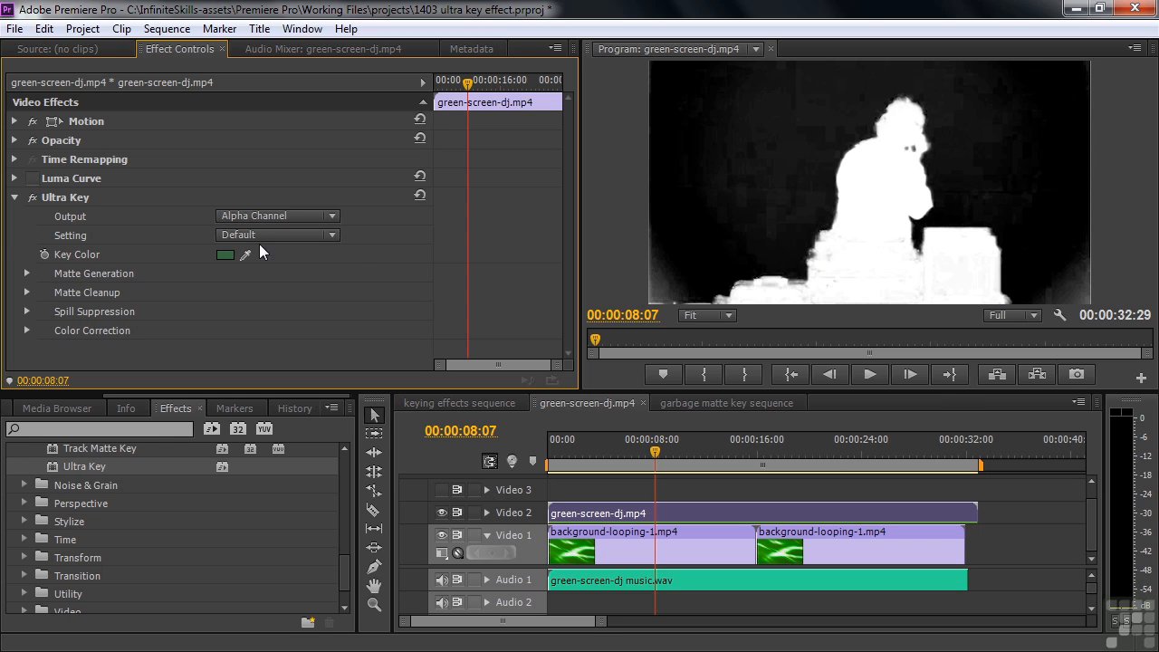
click(29, 272)
drag(567, 231, 554, 308)
drag(225, 207, 216, 207)
drag(237, 207, 225, 208)
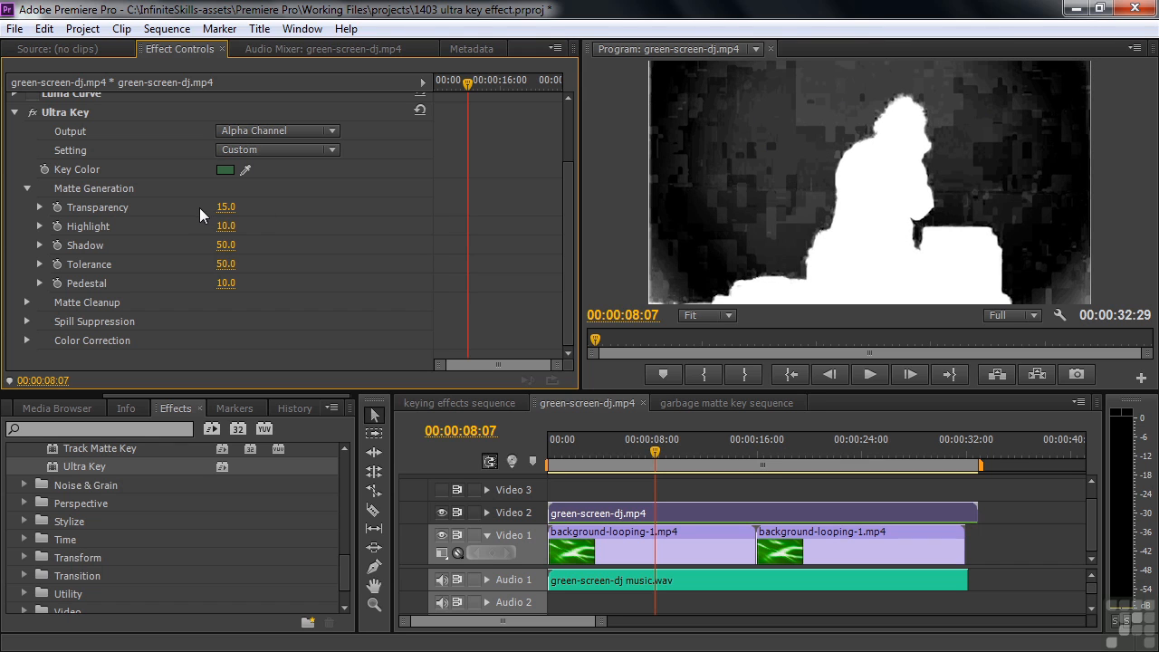
drag(225, 207, 384, 246)
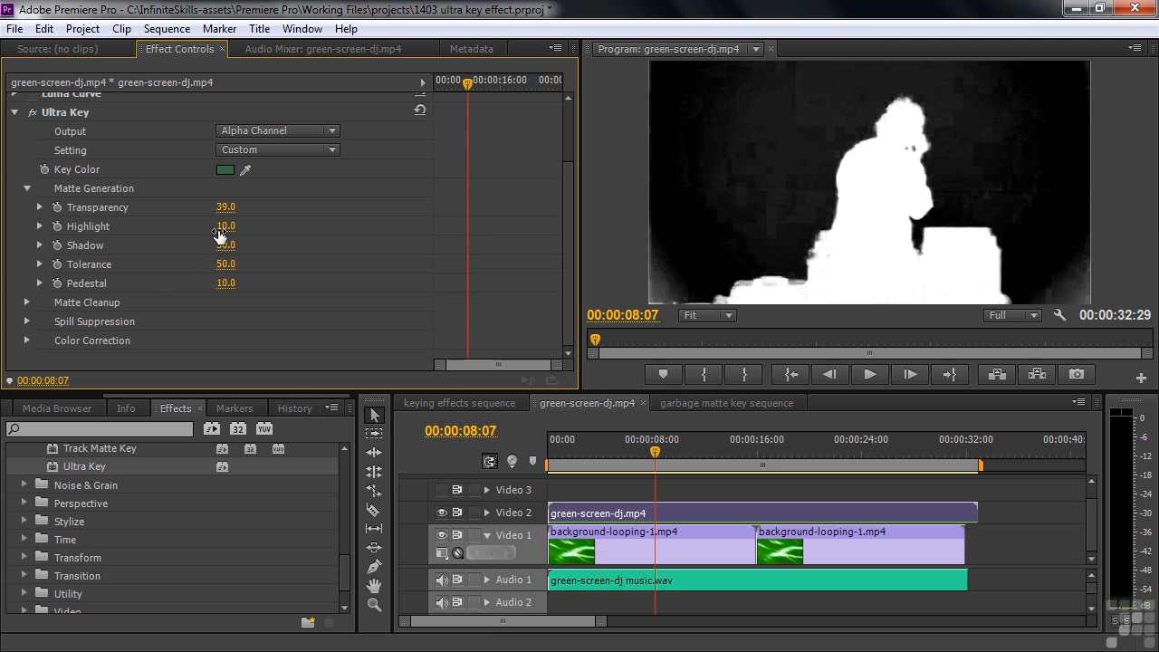
drag(226, 226, 216, 226)
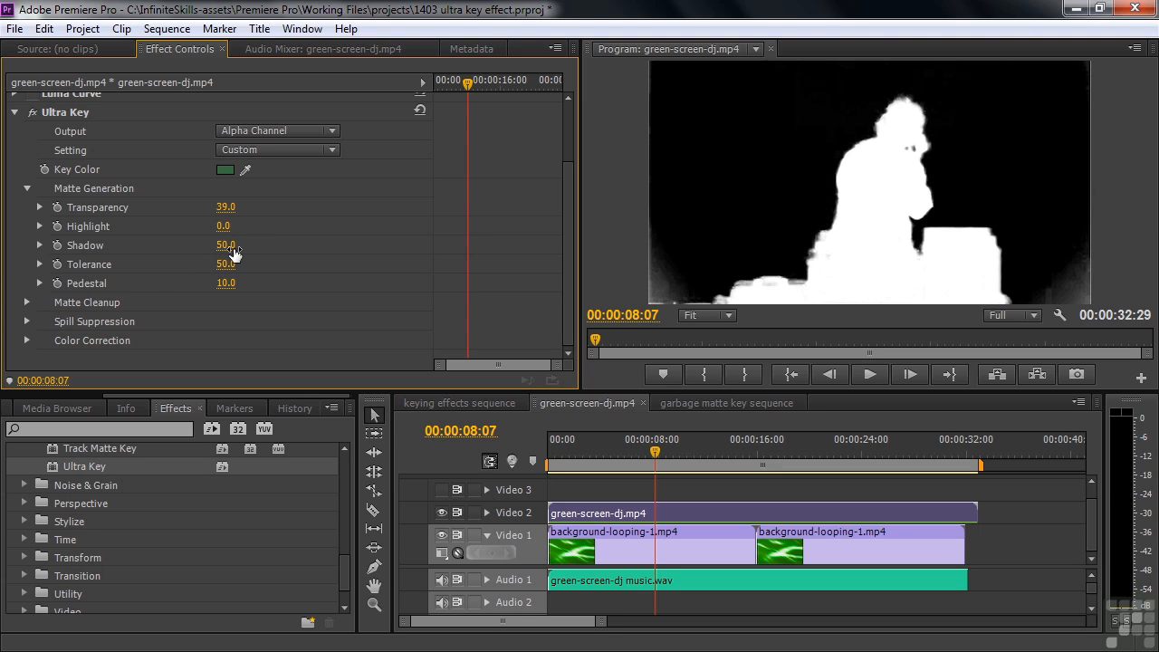
drag(225, 246, 247, 283)
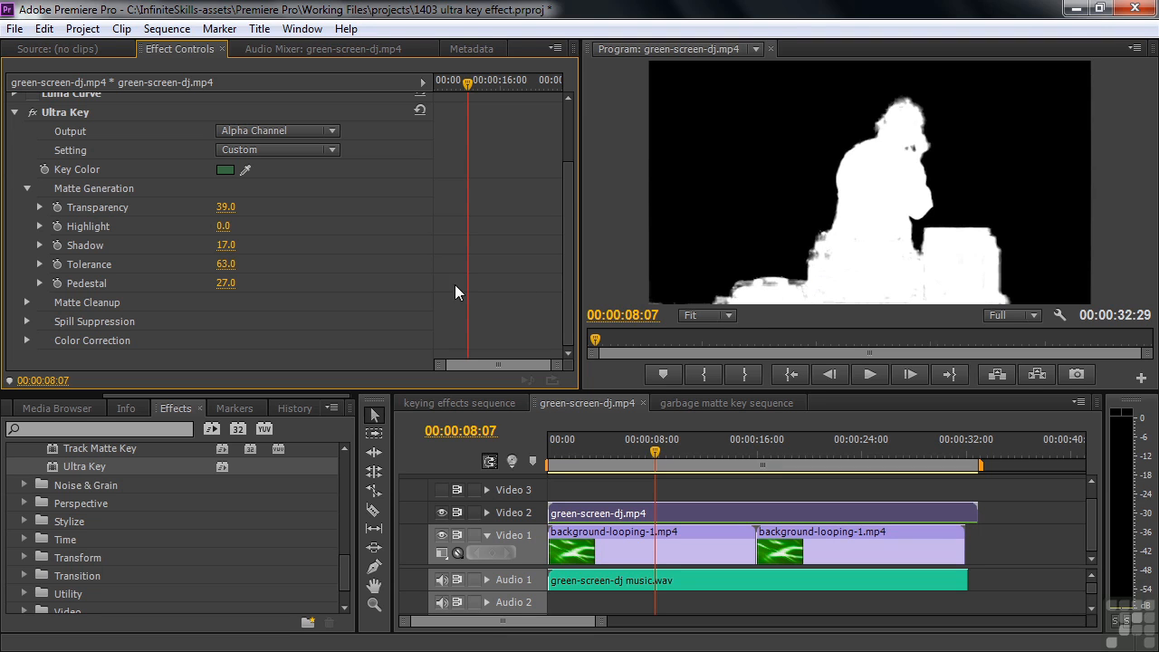
Step: Return the DJ key's output to Composite and set Matte Cleanup to choke 4, soften 5, contrast 58 and mid point 0
click(332, 132)
click(303, 156)
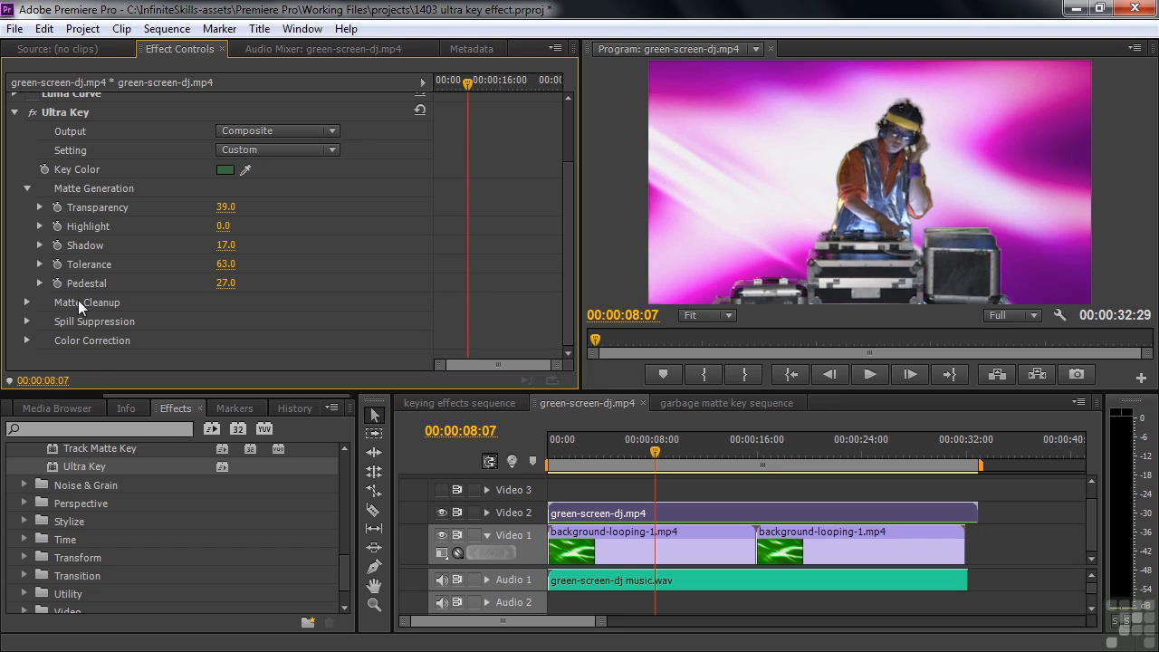
click(27, 302)
drag(563, 231, 577, 338)
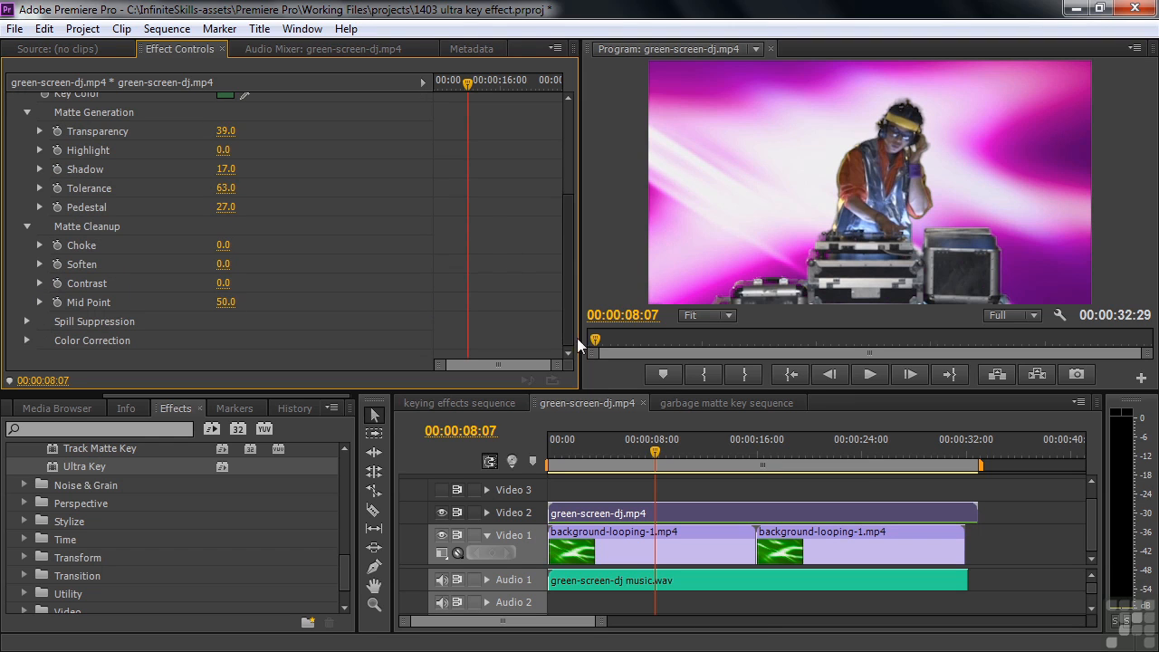
drag(225, 245, 313, 284)
drag(228, 284, 181, 303)
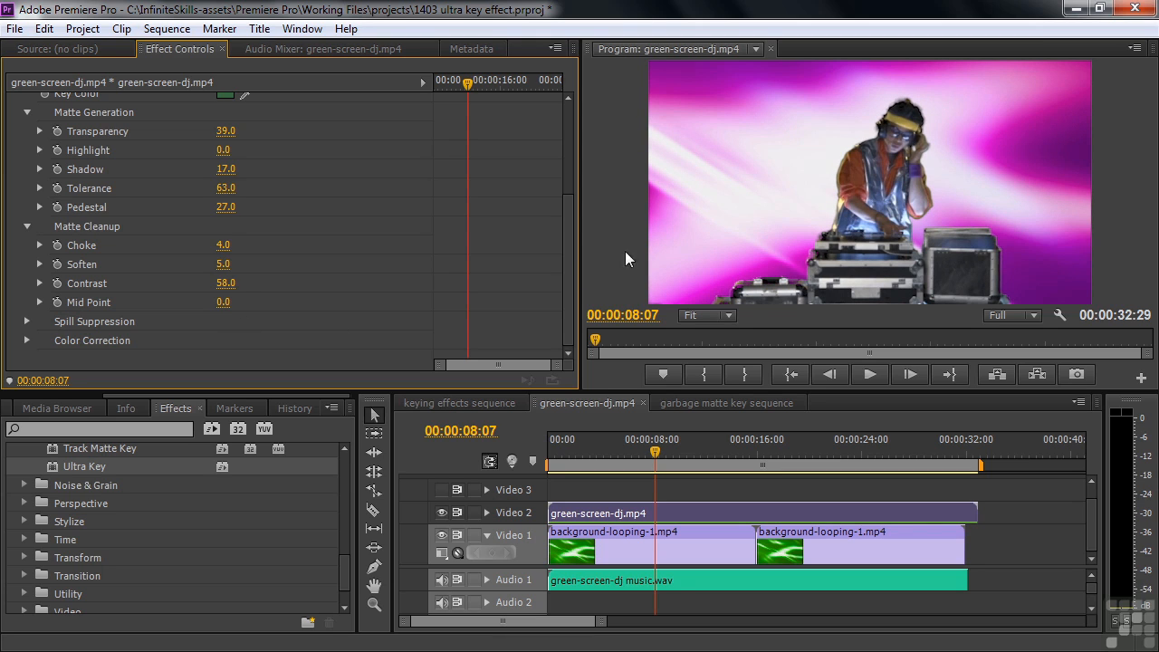
Step: Set Spill Suppression to desaturate 17, range 33, spill 21 and luma 51, and play back the keyed DJ shot to 00:00:12:19
click(27, 321)
drag(564, 233, 566, 272)
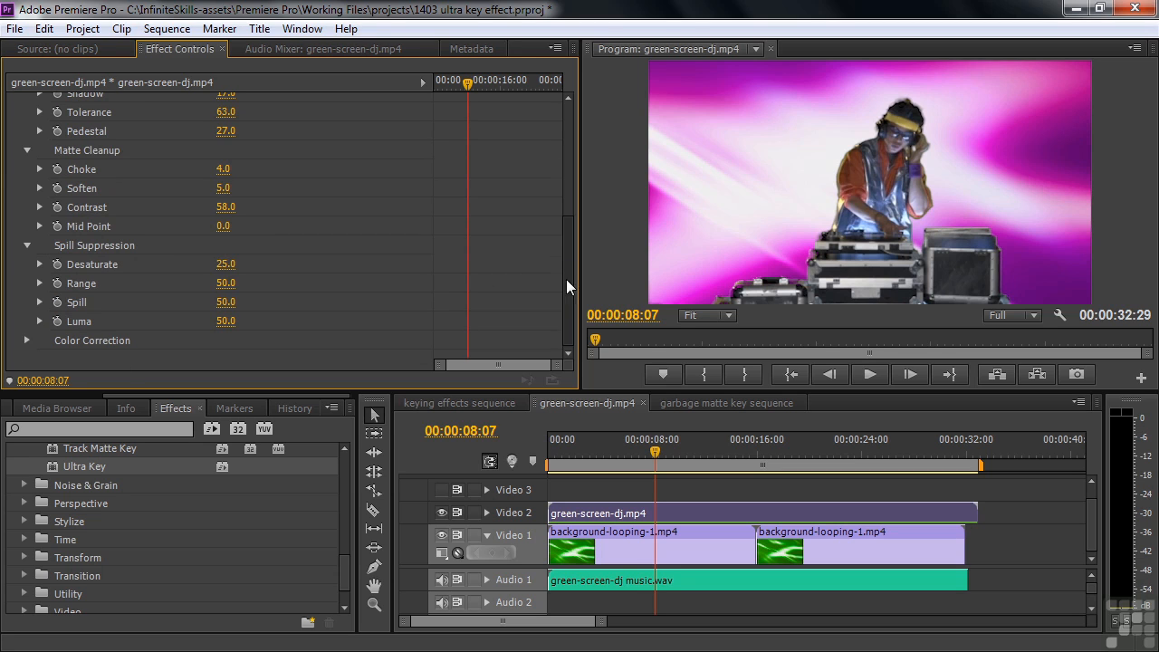
drag(227, 266, 192, 267)
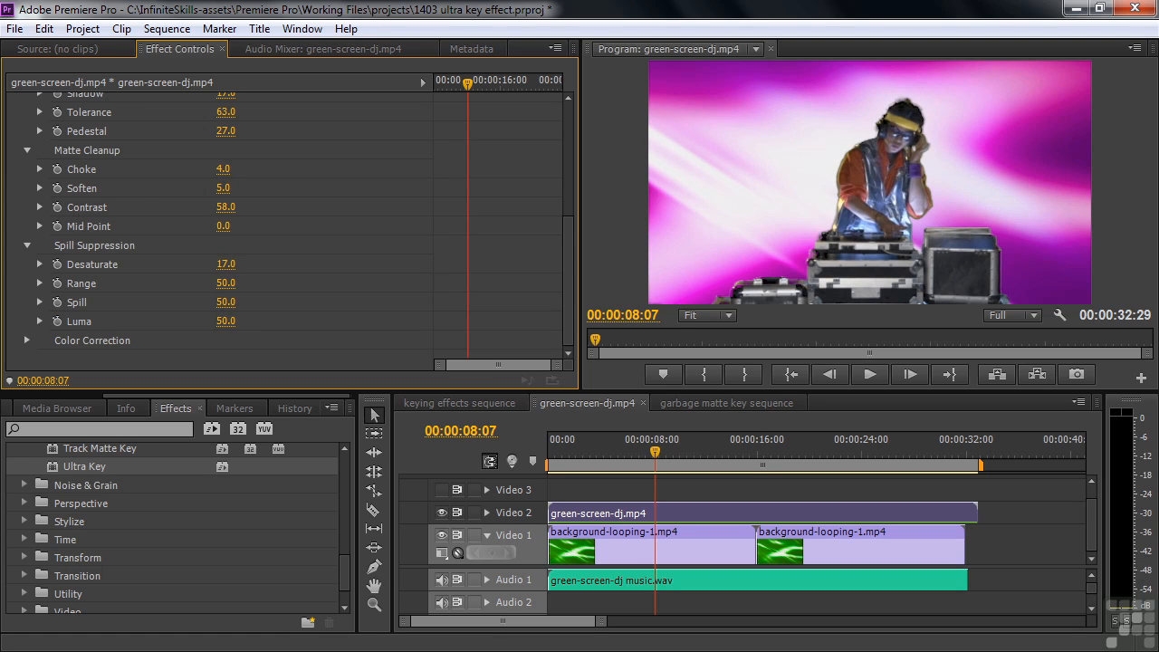
drag(226, 283, 214, 321)
drag(570, 303, 575, 189)
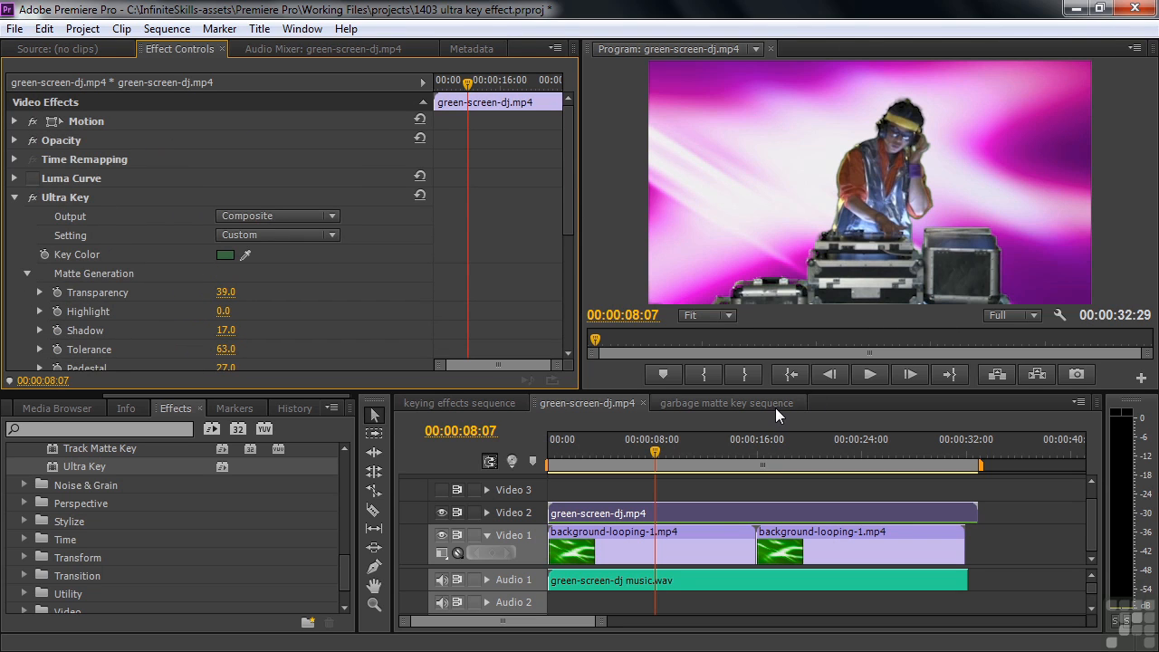
key(space)
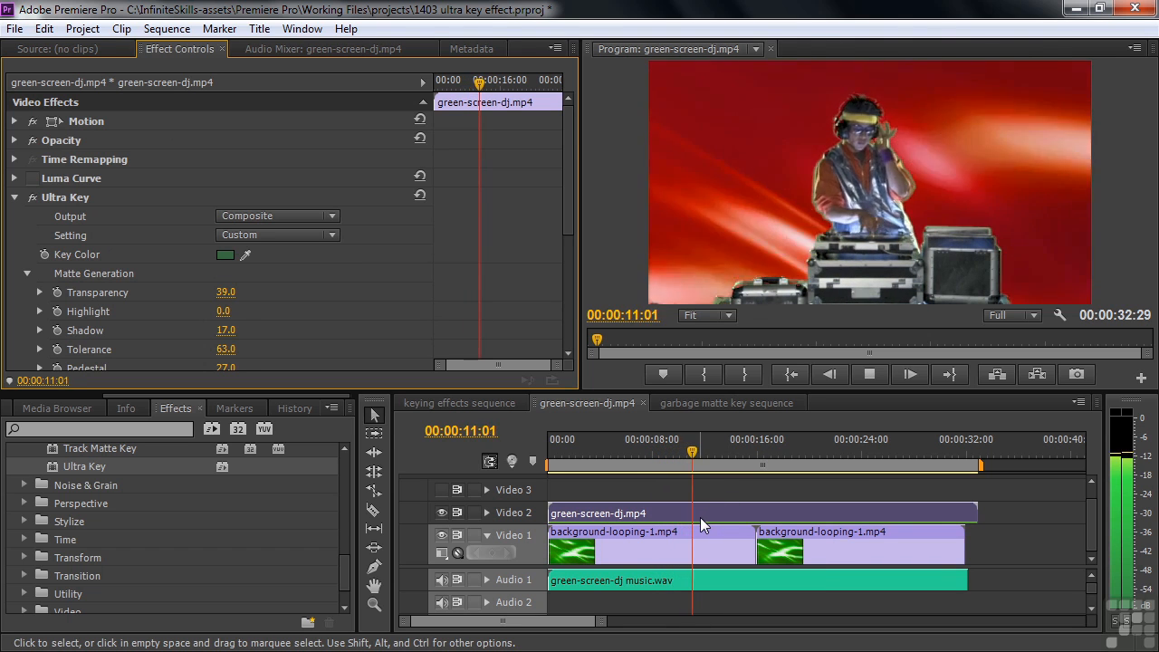
key(space)
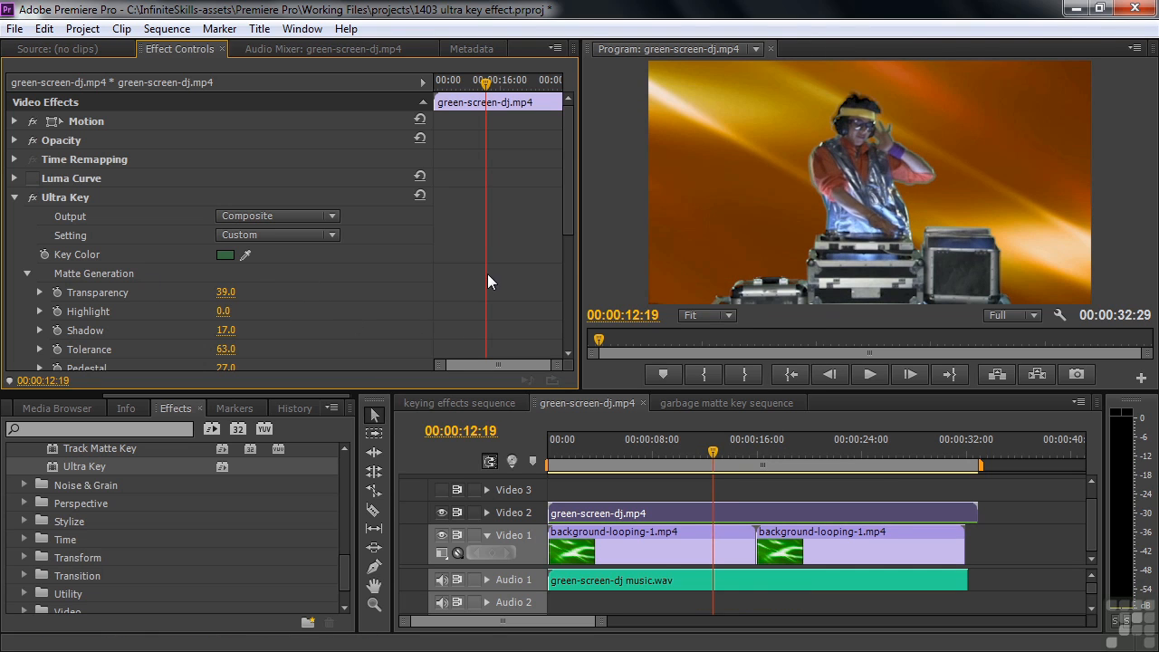
Step: Set the Matte Cleanup choke of the green-screen-dj.mp4 key to 73
drag(568, 228, 562, 316)
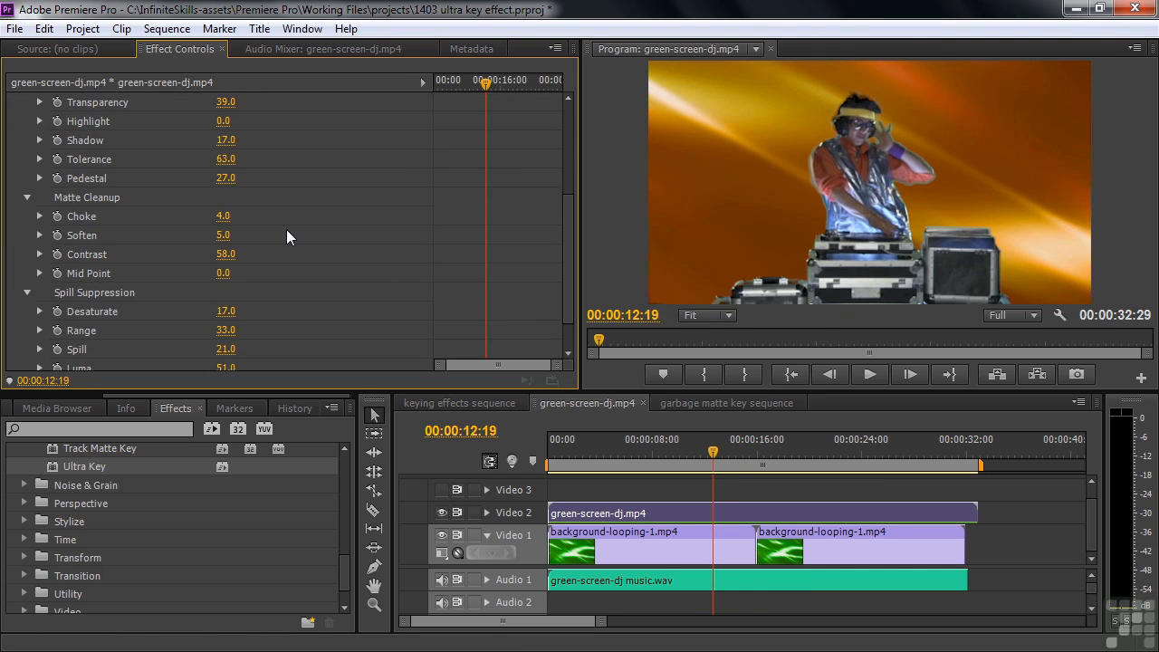
drag(222, 216, 264, 216)
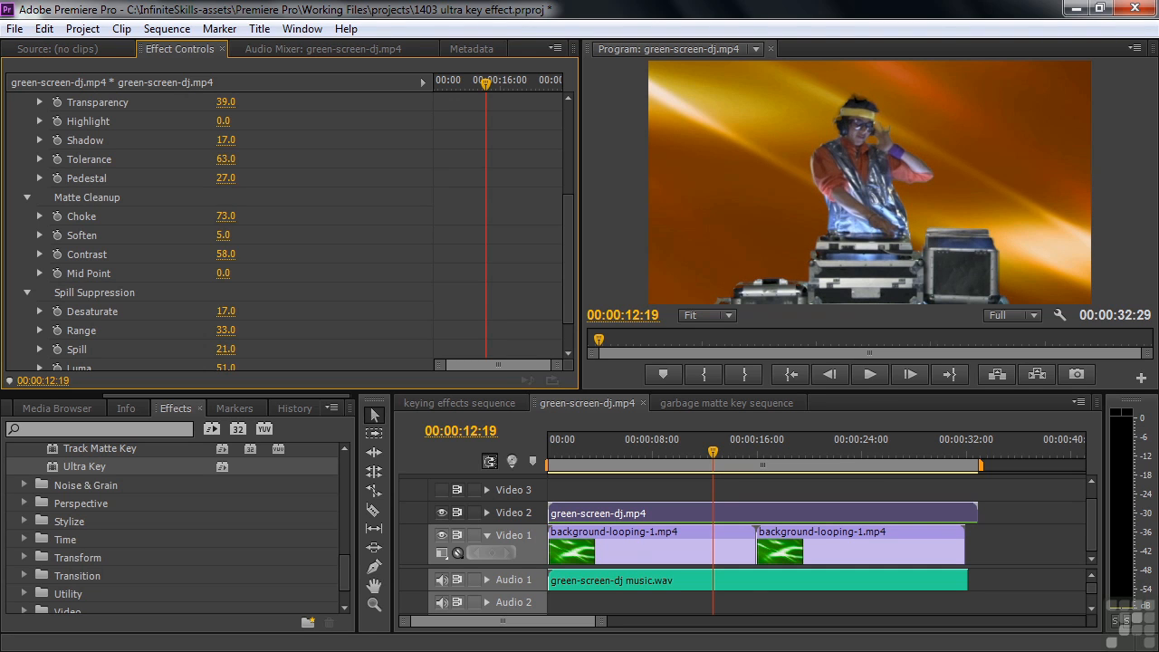
Step: Play back the keyed DJ shot to 00:00:14:28 to check the matte edges
key(space)
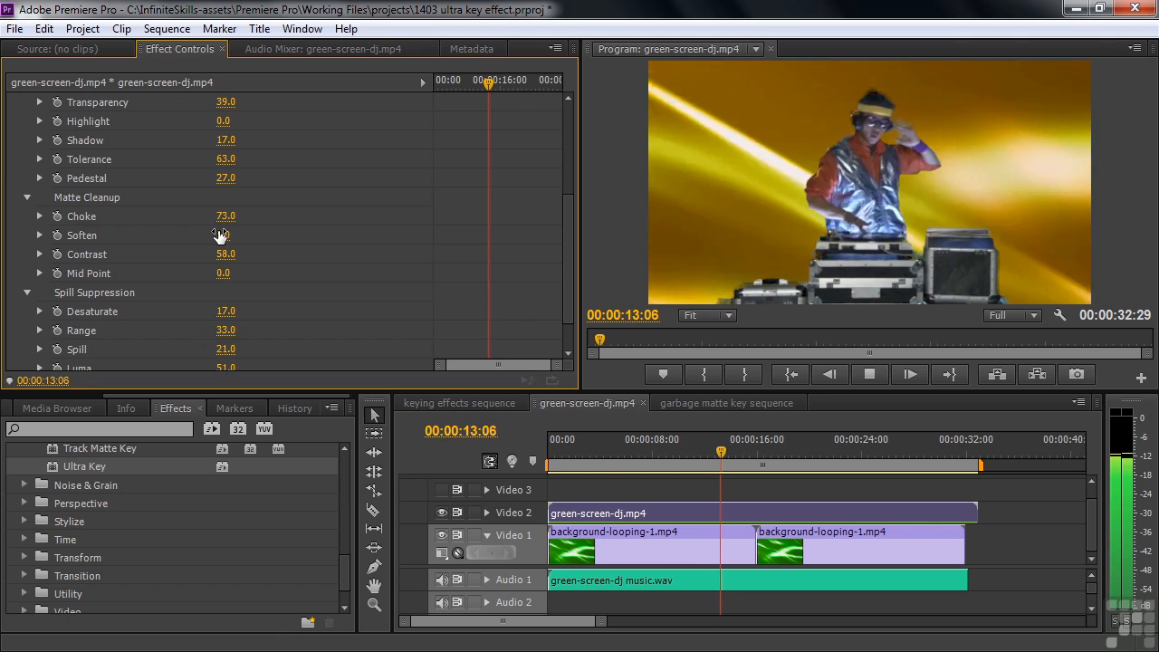
key(space)
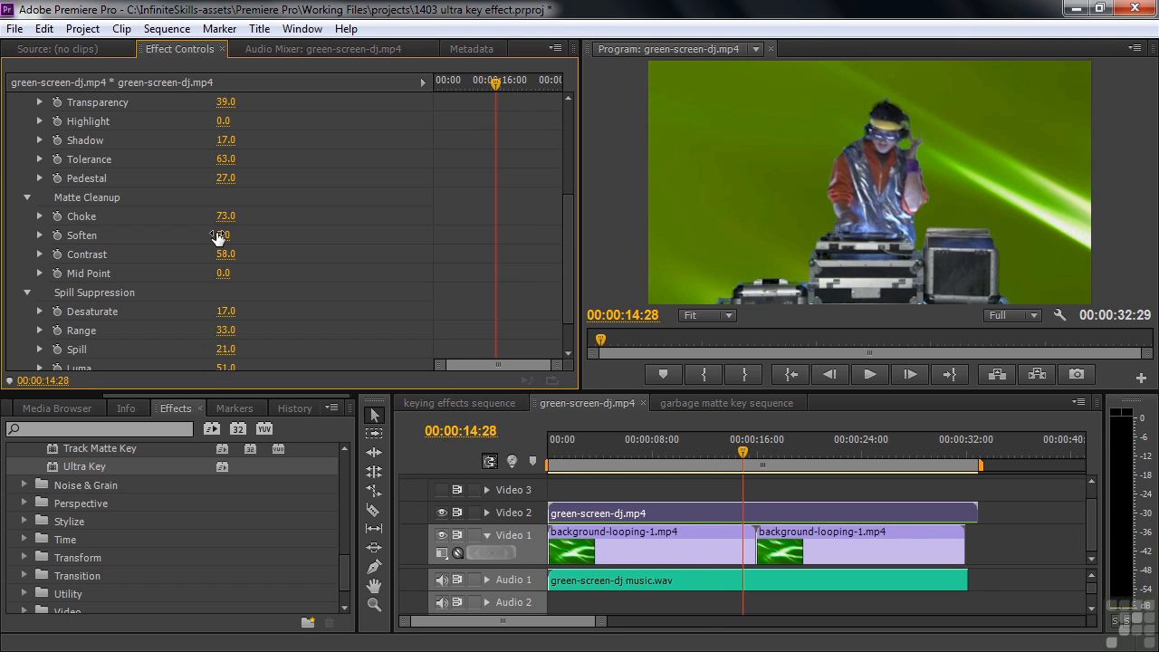
Step: In the garbage matte key sequence, apply Ultra Key to 4-way-split-4.mp4 and sample the green backdrop as its key color
click(720, 403)
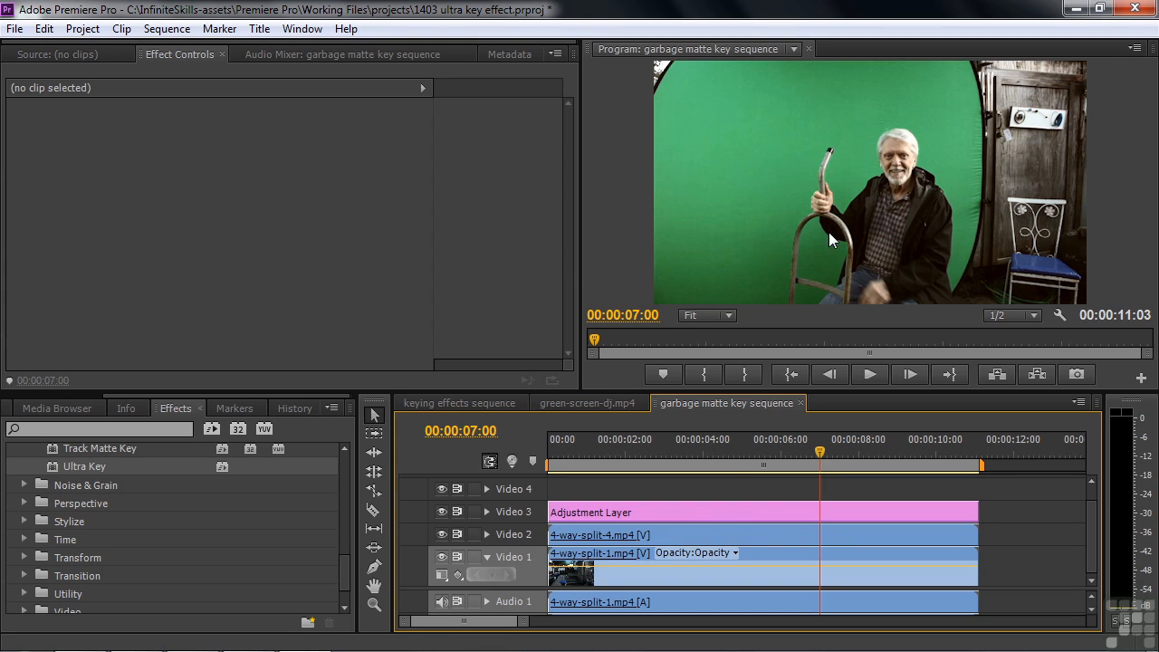
click(716, 533)
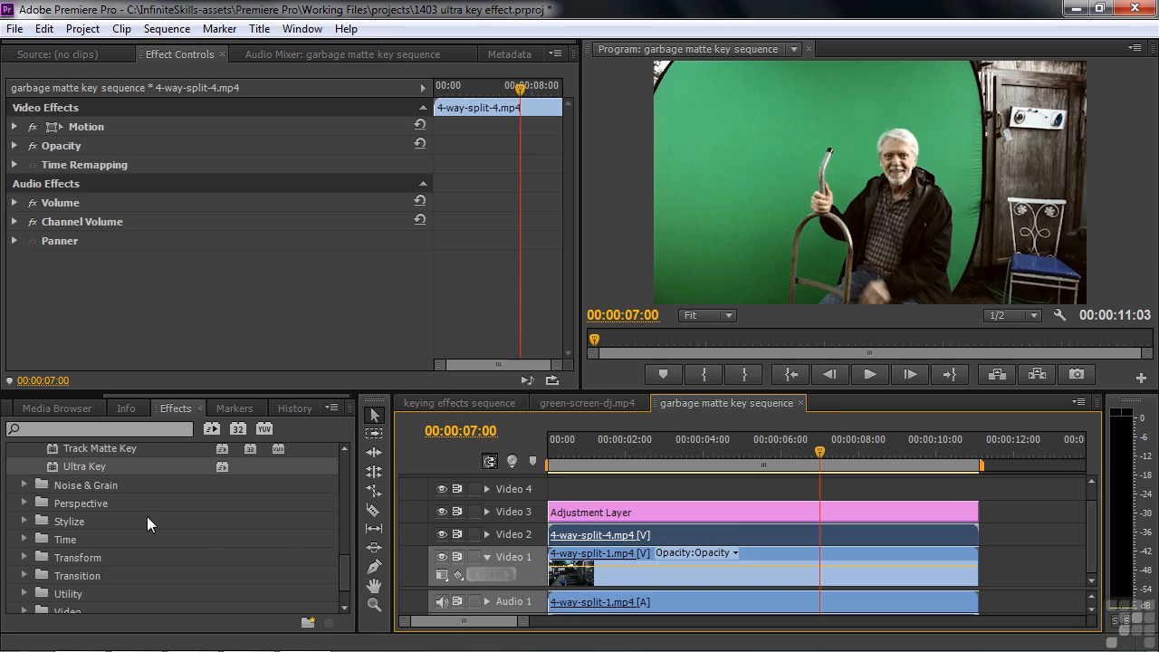
double_click(52, 468)
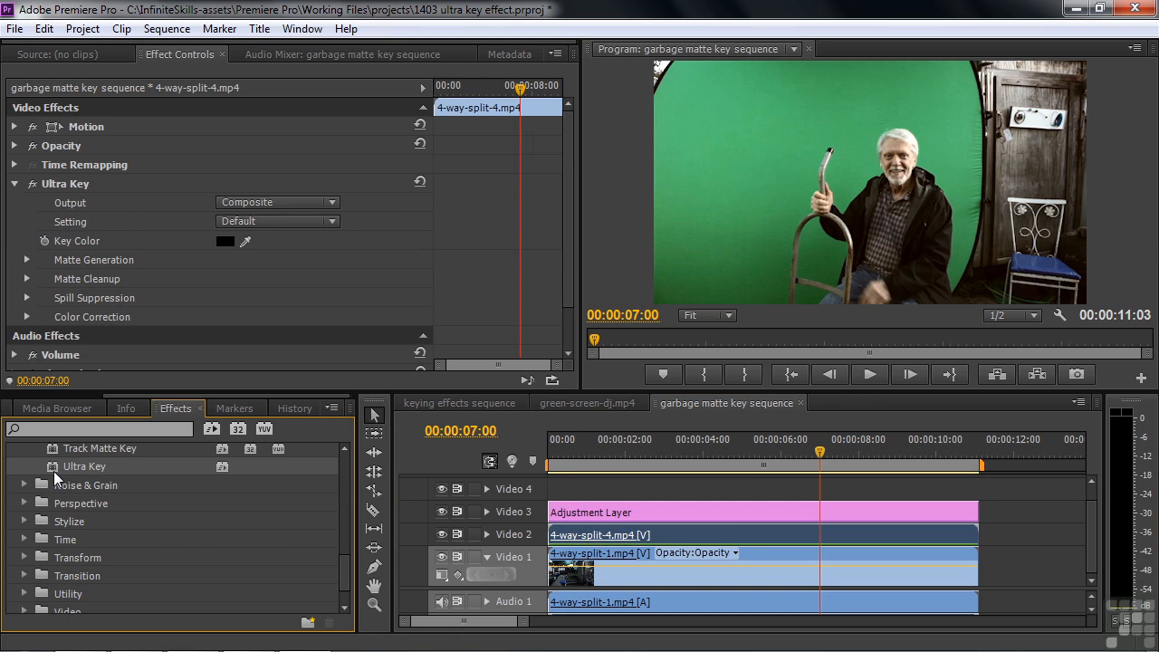
click(244, 240)
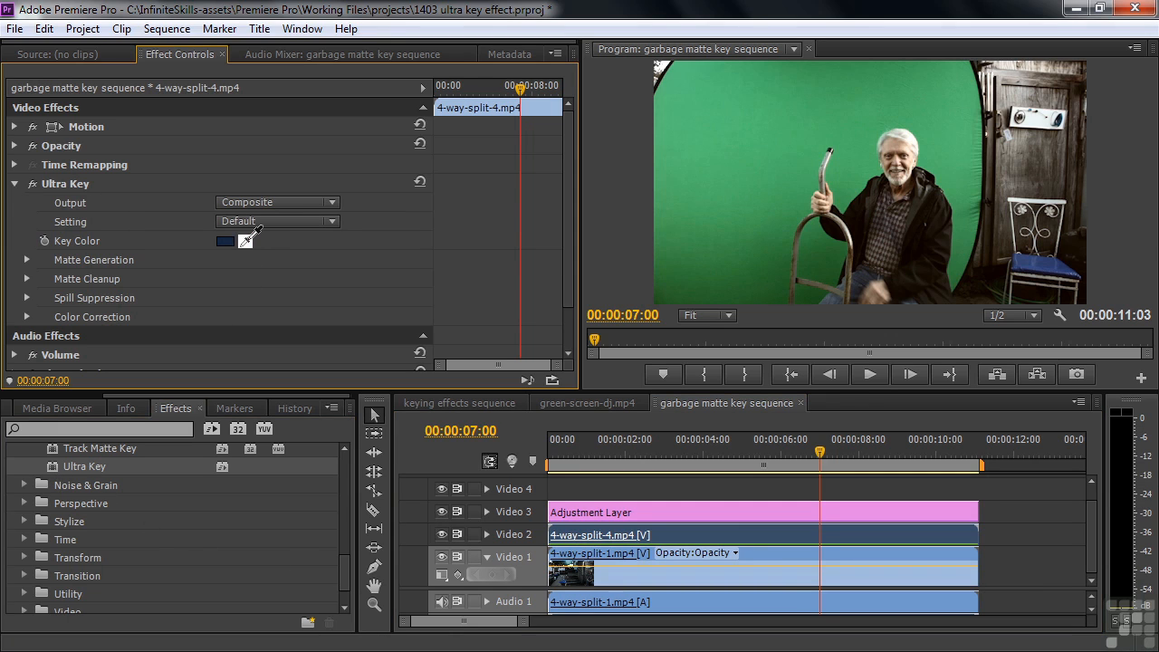
click(830, 241)
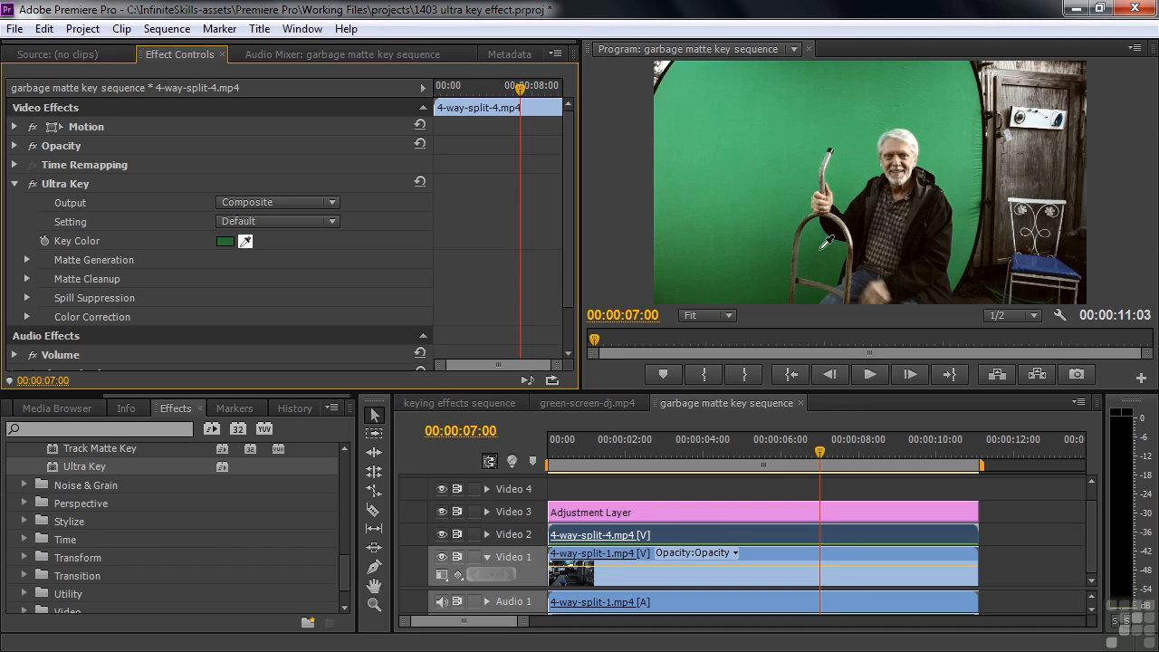
click(823, 246)
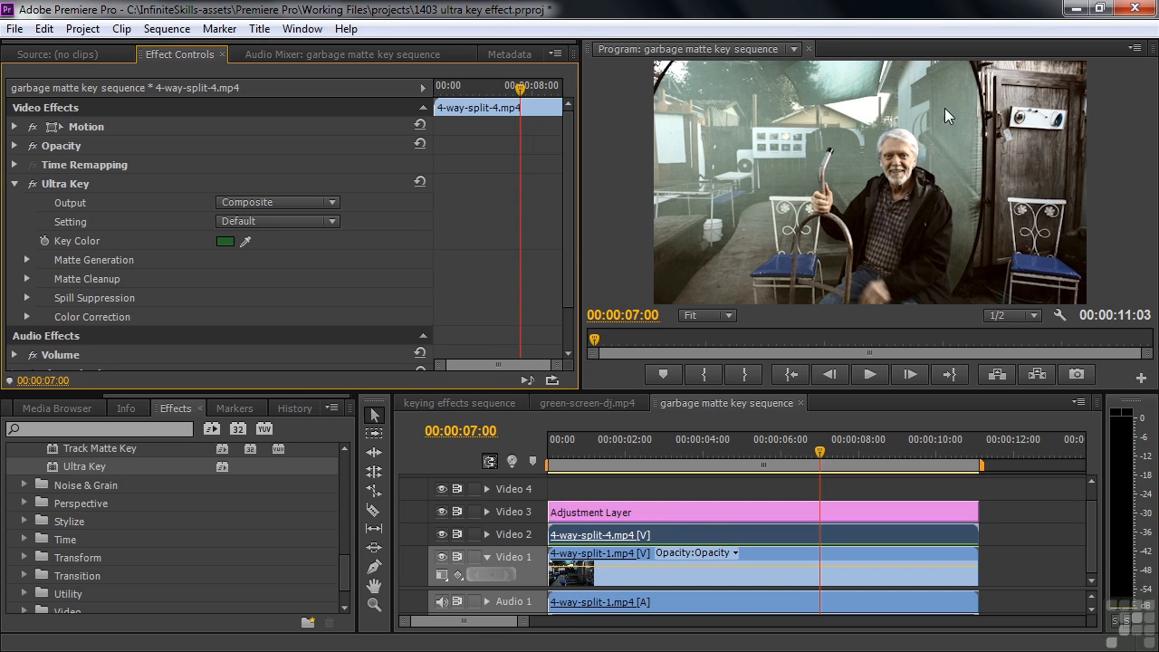
Step: Set the key's output to Alpha Channel and Matte Generation to transparency 49, highlight 0, shadow 36, tolerance 100 and pedestal 75
click(334, 206)
click(311, 243)
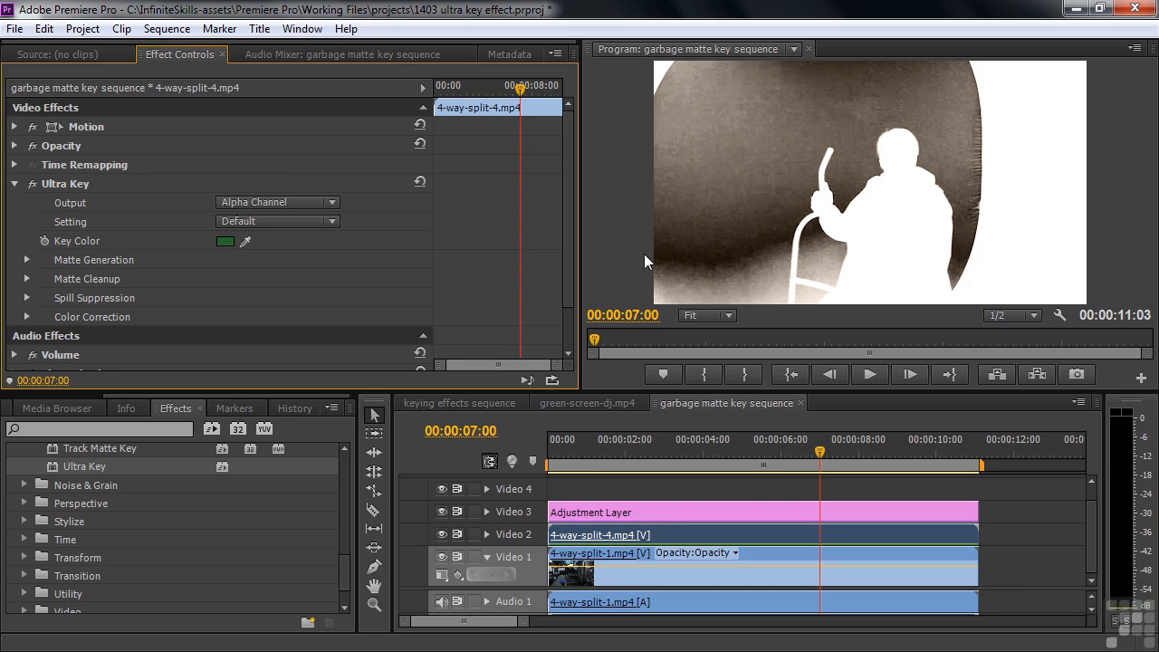
click(29, 259)
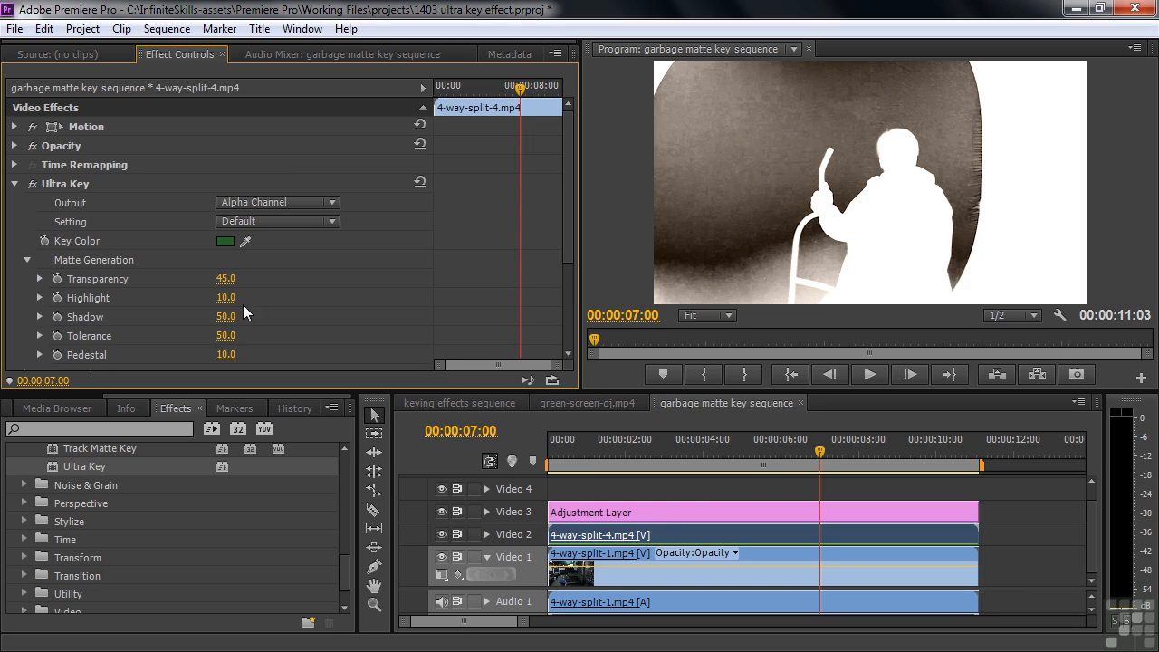
drag(563, 191, 577, 268)
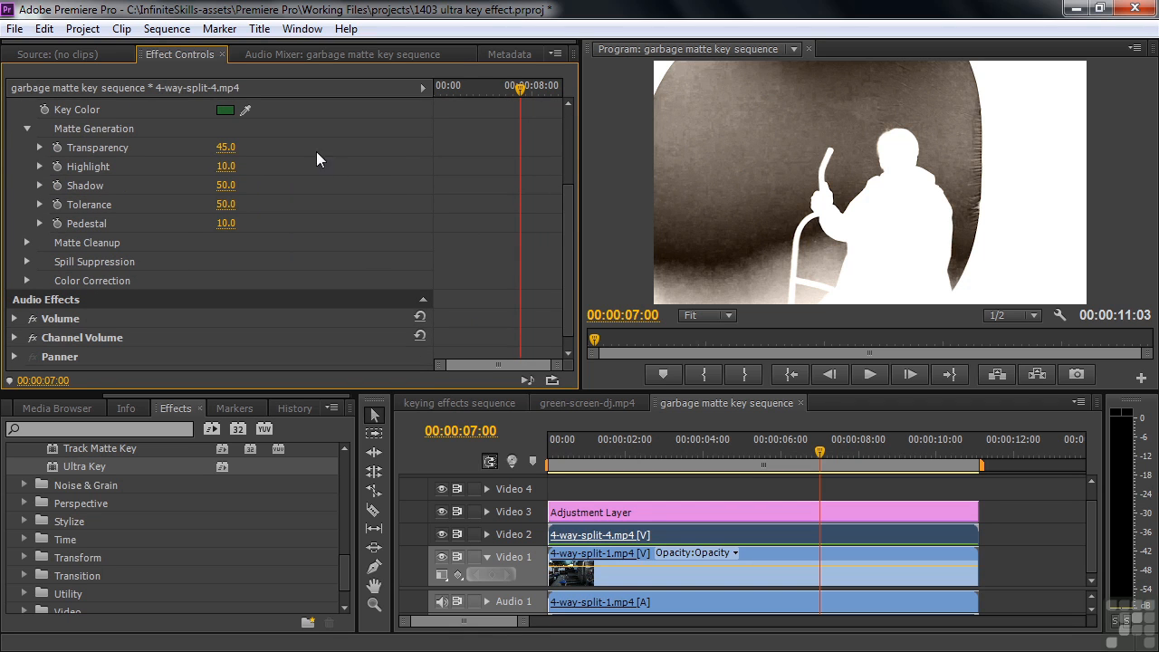
drag(225, 146, 277, 223)
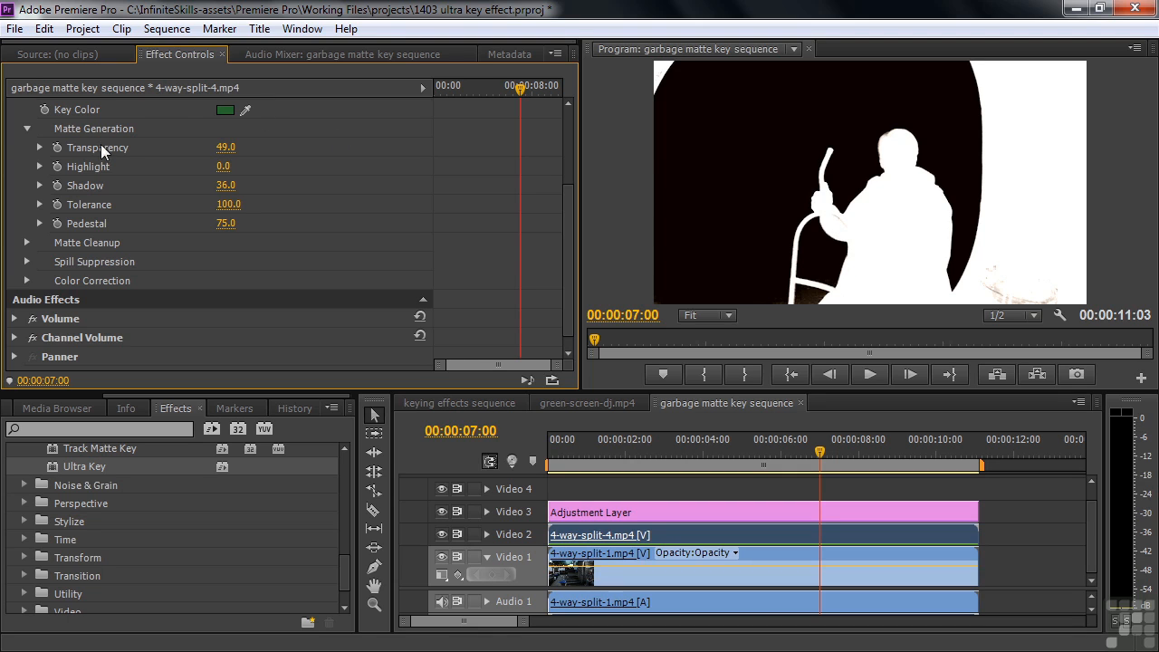
Step: Return the key's output to Composite and set Matte Cleanup to contrast 100 and mid point 0, with choke and soften at 0
click(26, 129)
click(337, 151)
click(299, 170)
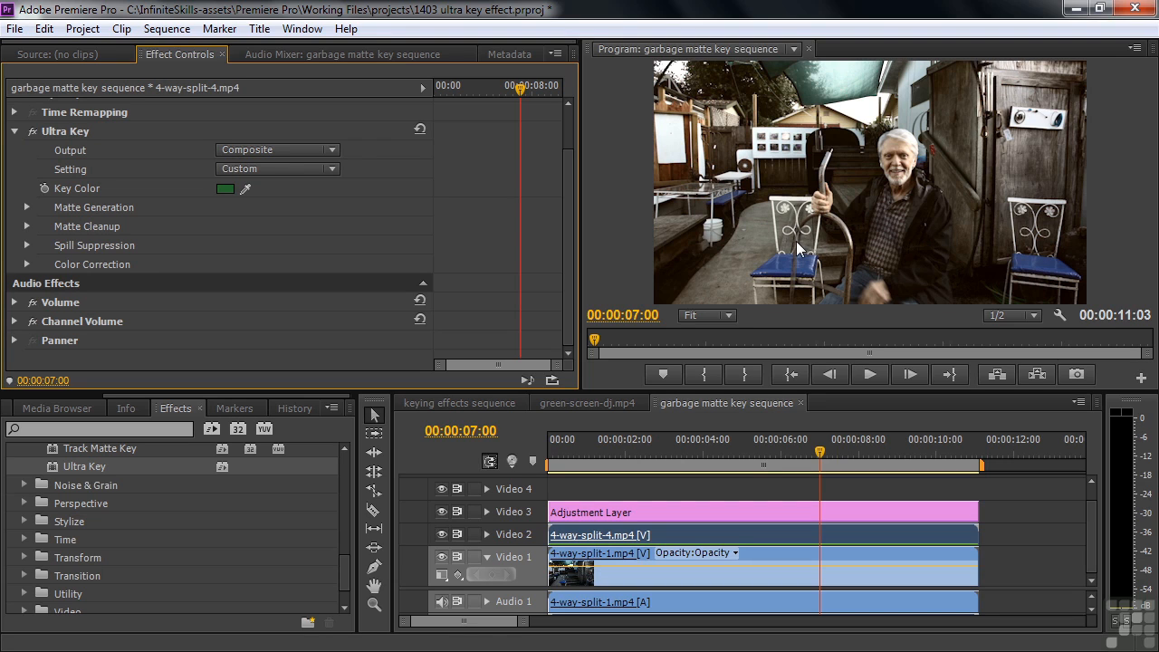
click(26, 226)
drag(243, 246, 315, 284)
drag(227, 302, 182, 303)
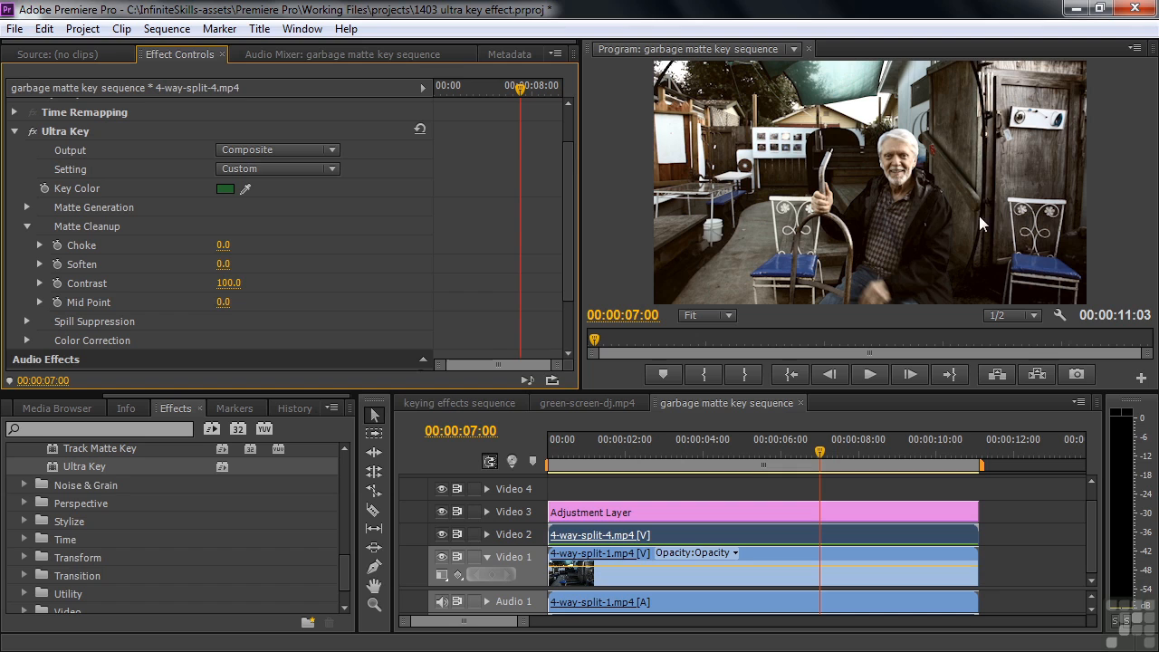
Step: Disable Ultra Key on 4-way-split-4.mp4 to compare the keyed shot with the original footage
click(33, 132)
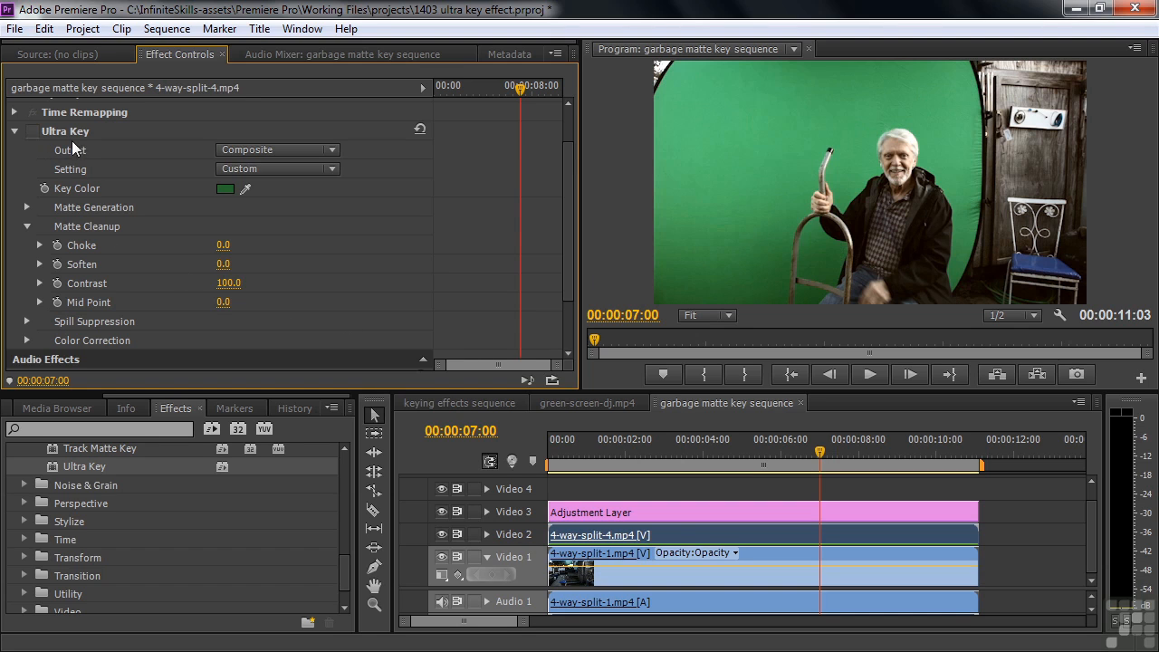